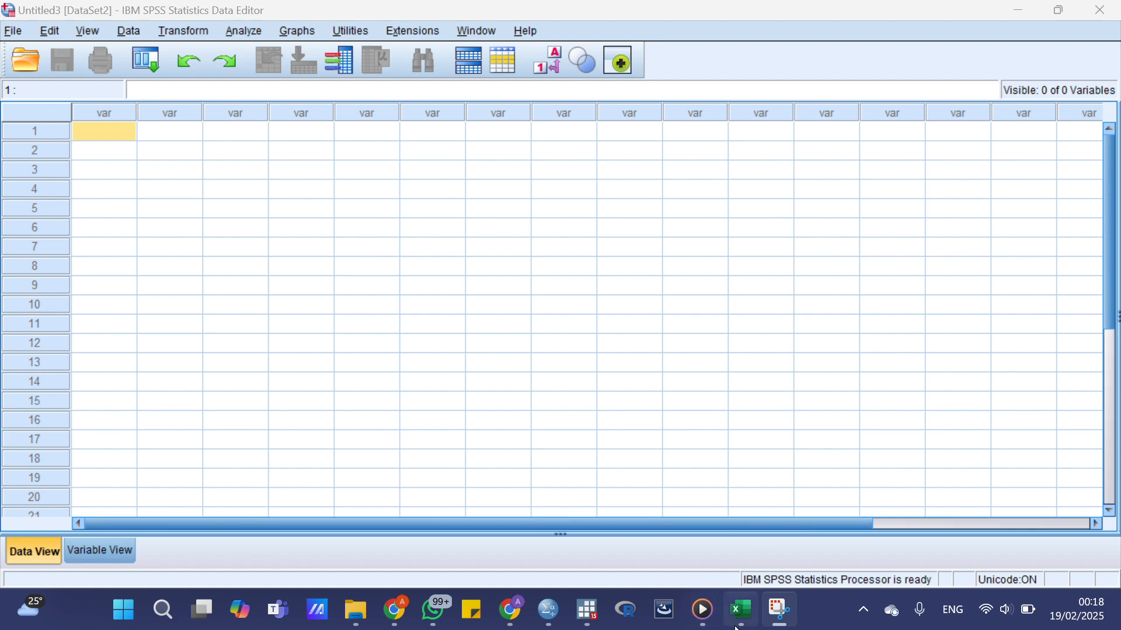
- Switch to the Excel workbook and review the monthly tahun and ekspor data from its last rows up to the headers
{"action": "mouse_move", "coordinate": [738, 627]}
{"action": "left_click", "coordinate": [746, 548]}
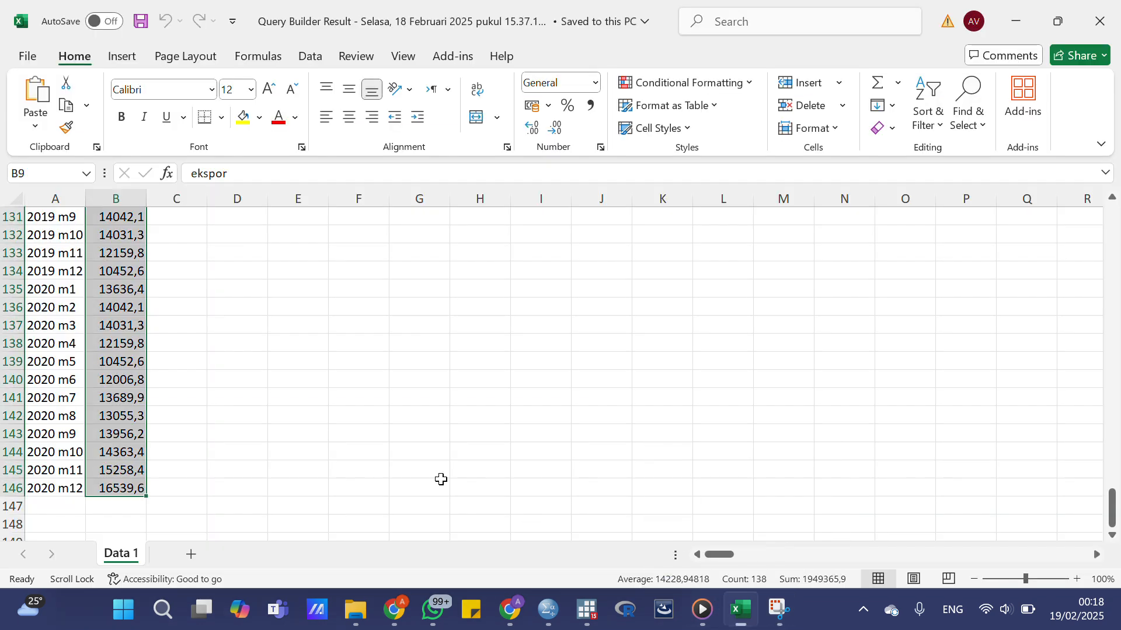
{"action": "left_click", "coordinate": [398, 434]}
{"action": "scroll", "coordinate": [243, 334], "scroll_direction": "up", "scroll_amount": 7}
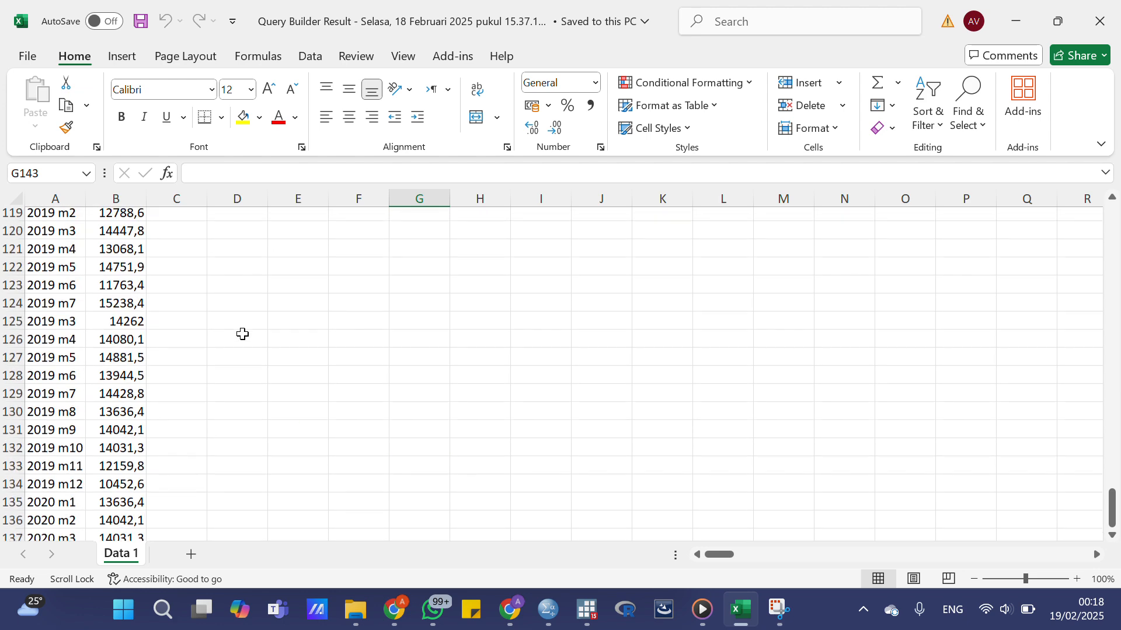
{"action": "scroll", "coordinate": [242, 334], "scroll_direction": "up", "scroll_amount": 10}
{"action": "right_click", "coordinate": [242, 334]}
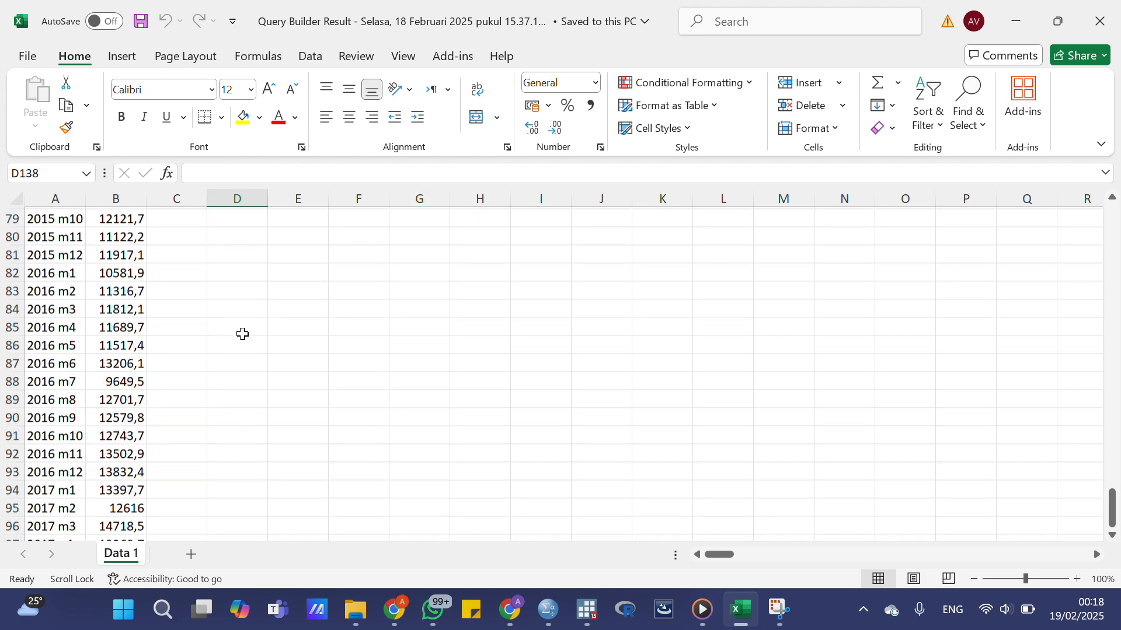
{"action": "left_click", "coordinate": [221, 326]}
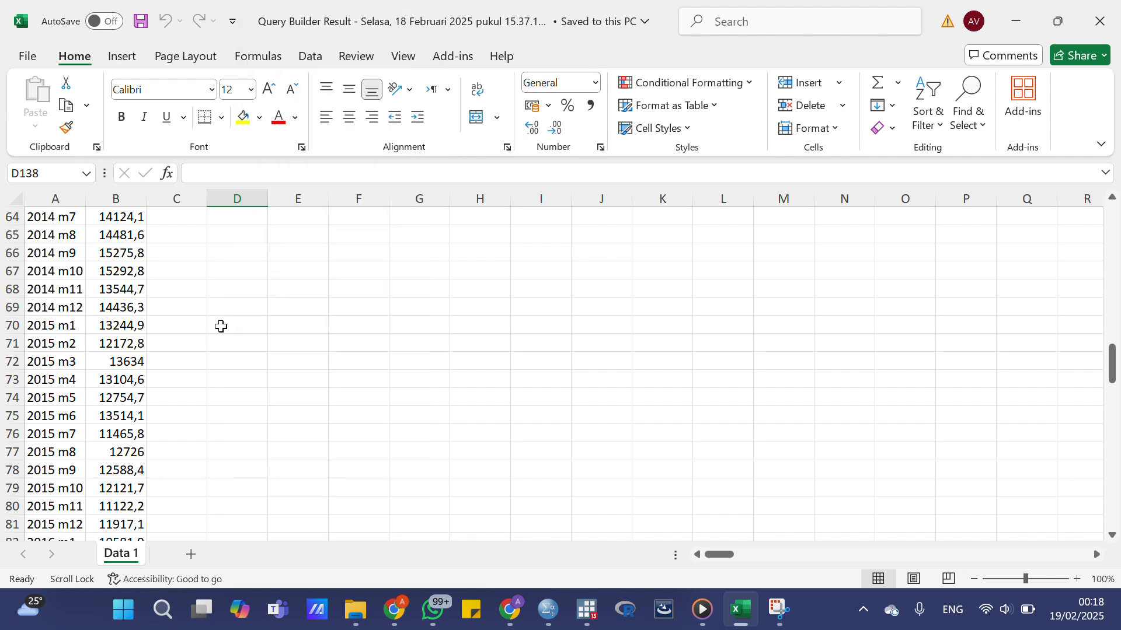
{"action": "scroll", "coordinate": [162, 278], "scroll_direction": "up", "scroll_amount": 9}
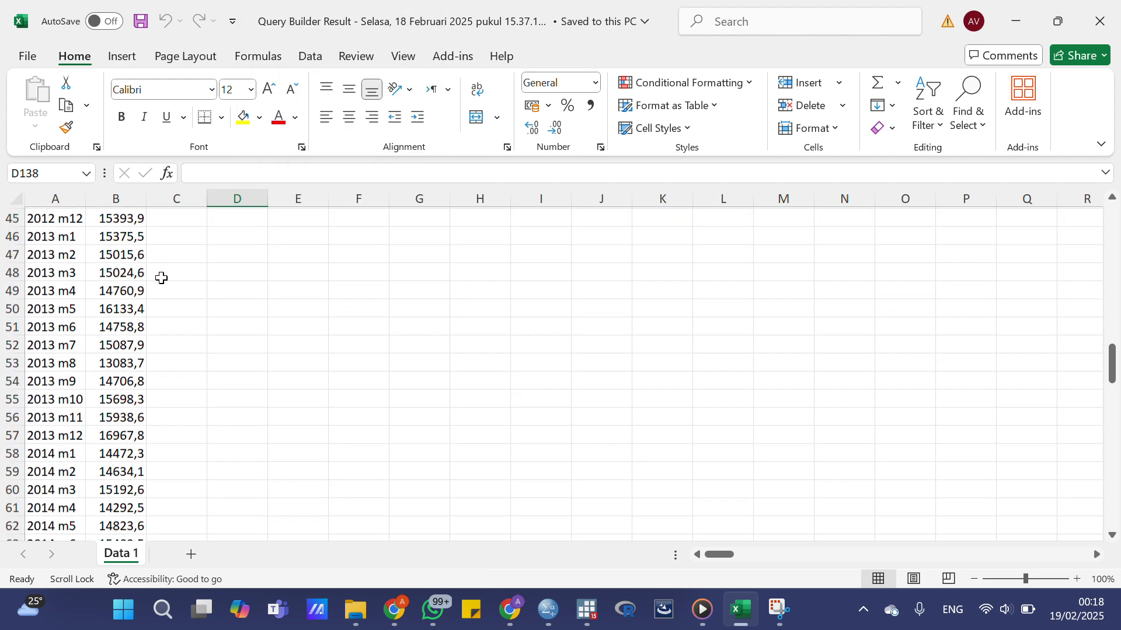
{"action": "scroll", "coordinate": [162, 279], "scroll_direction": "up", "scroll_amount": 11}
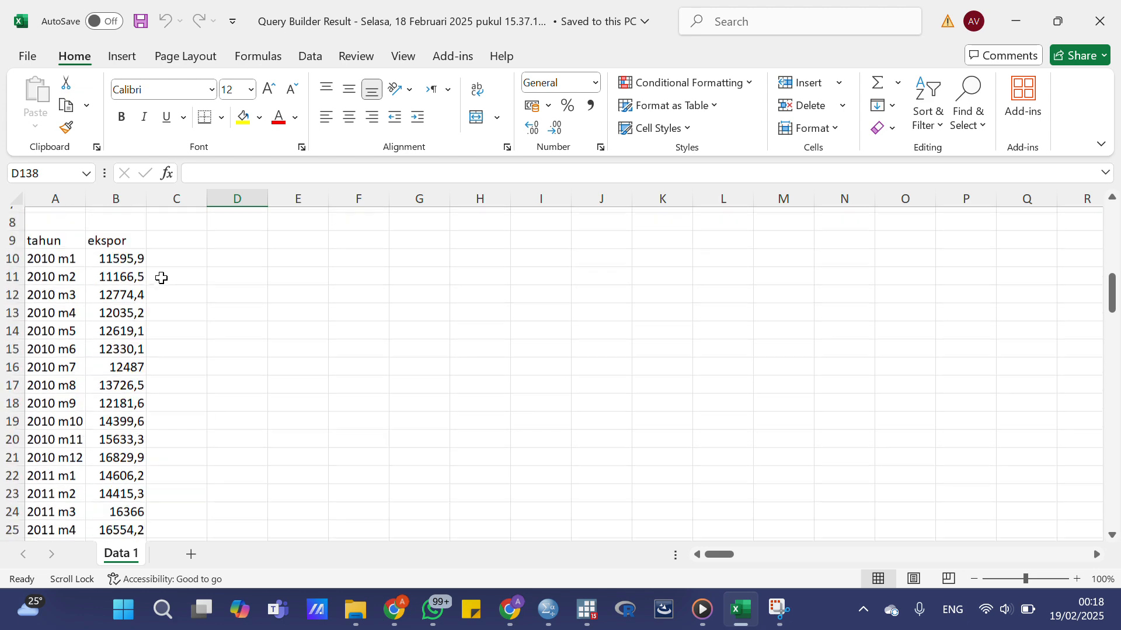
{"action": "scroll", "coordinate": [161, 279], "scroll_direction": "down", "scroll_amount": 1}
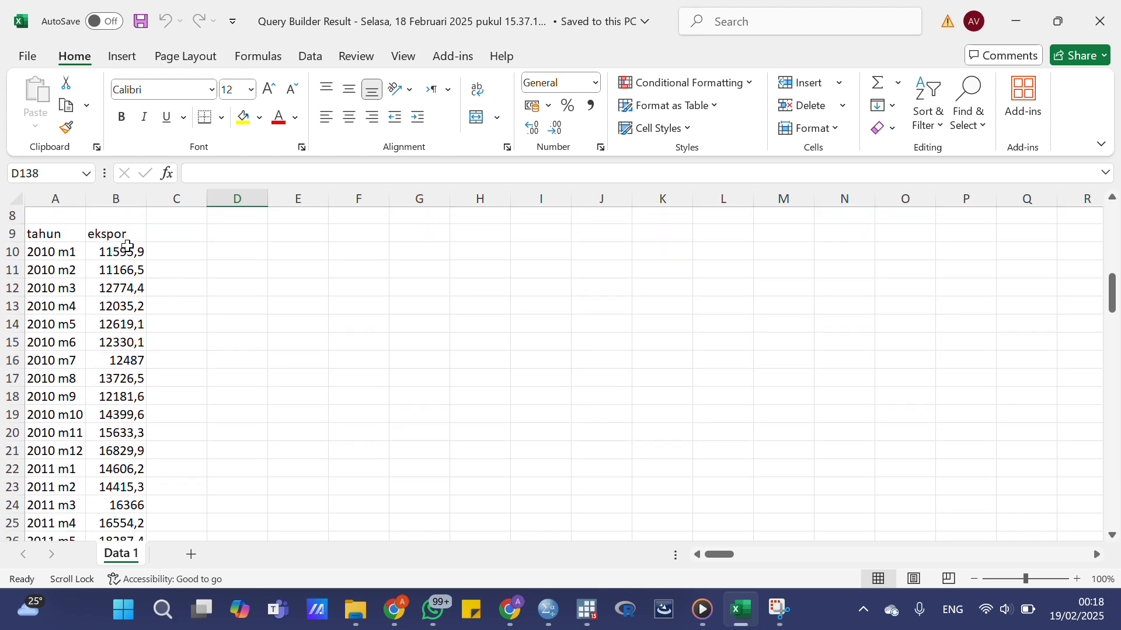
{"action": "left_click_drag", "start_coordinate": [128, 233], "coordinate": [123, 371]}
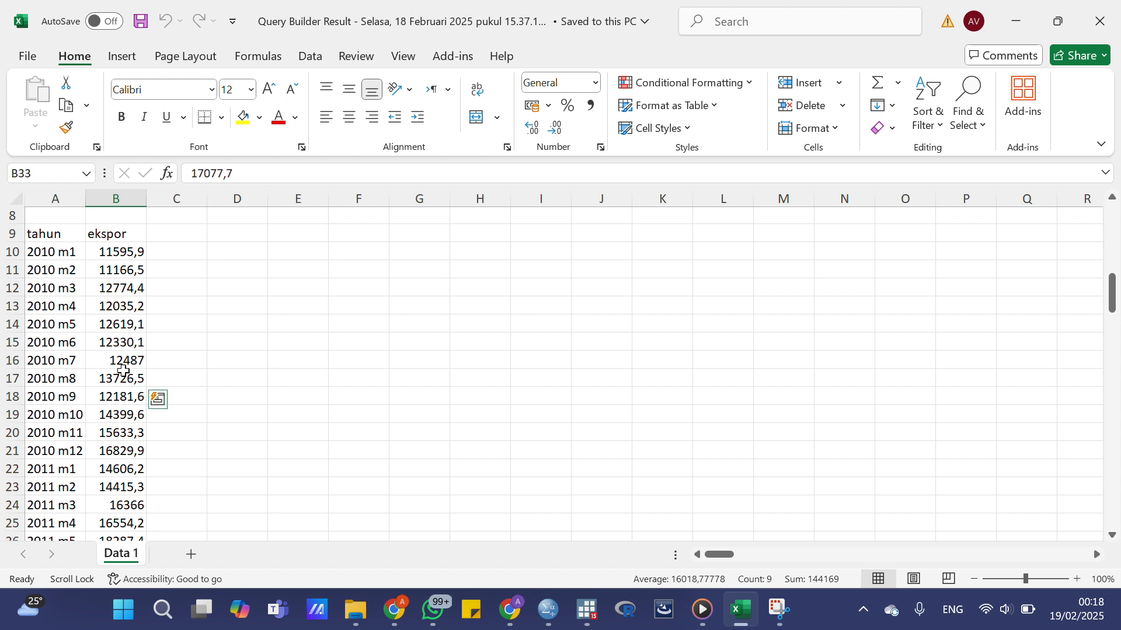
{"action": "left_click", "coordinate": [121, 232]}
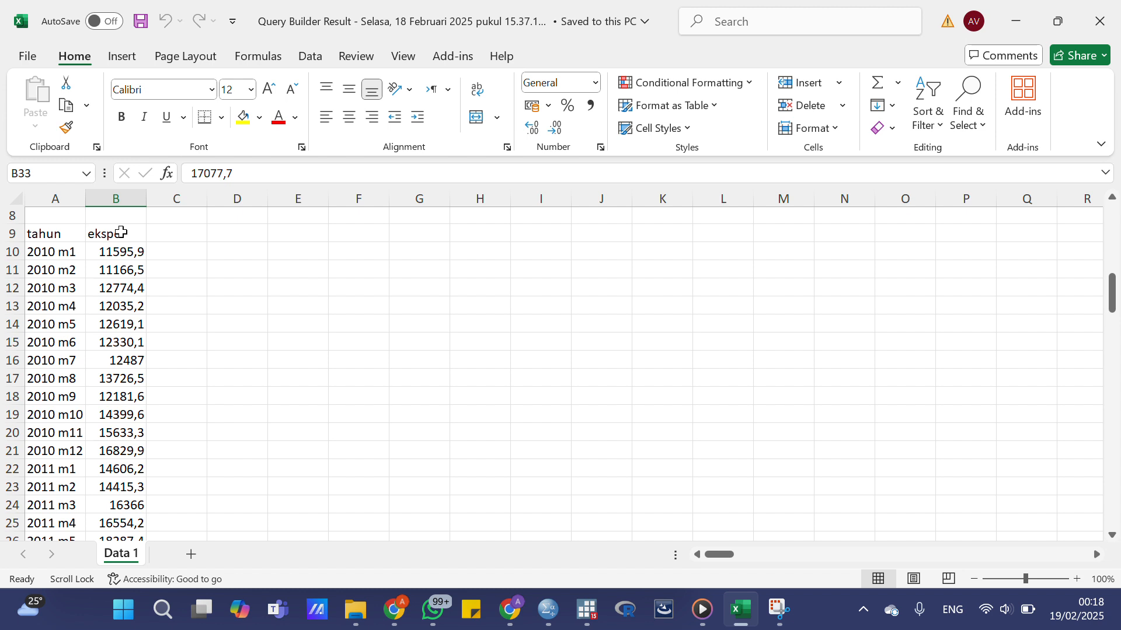
{"action": "left_click", "coordinate": [215, 241]}
{"action": "key", "text": "Left"}
{"action": "key", "text": "Left"}
{"action": "left_click_drag", "start_coordinate": [123, 237], "coordinate": [117, 366]}
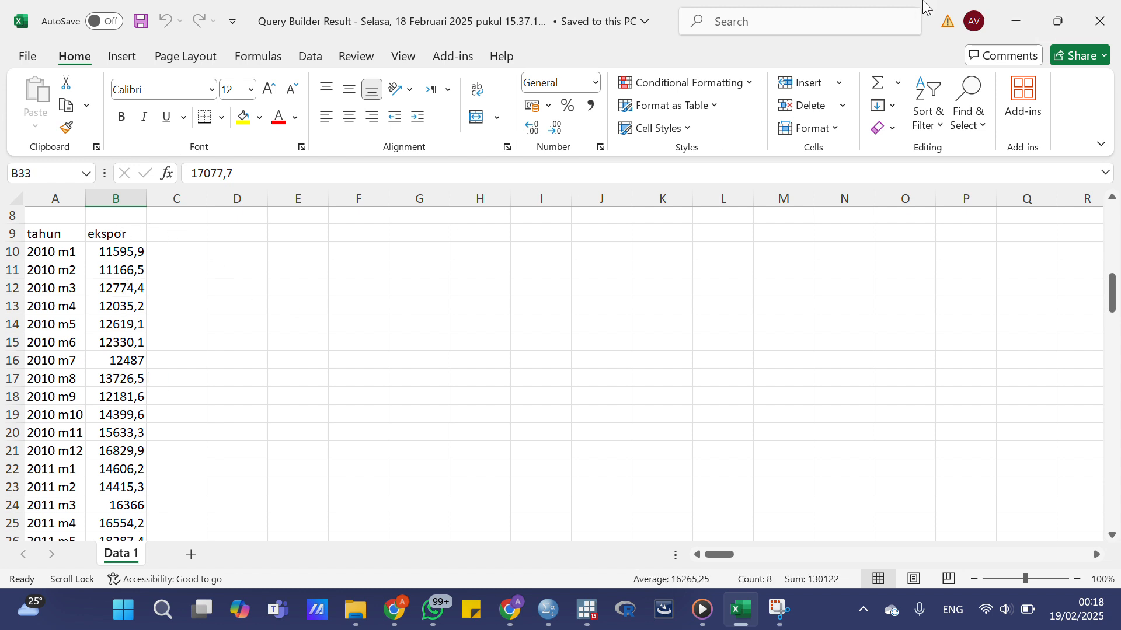
{"action": "left_click", "coordinate": [473, 31]}
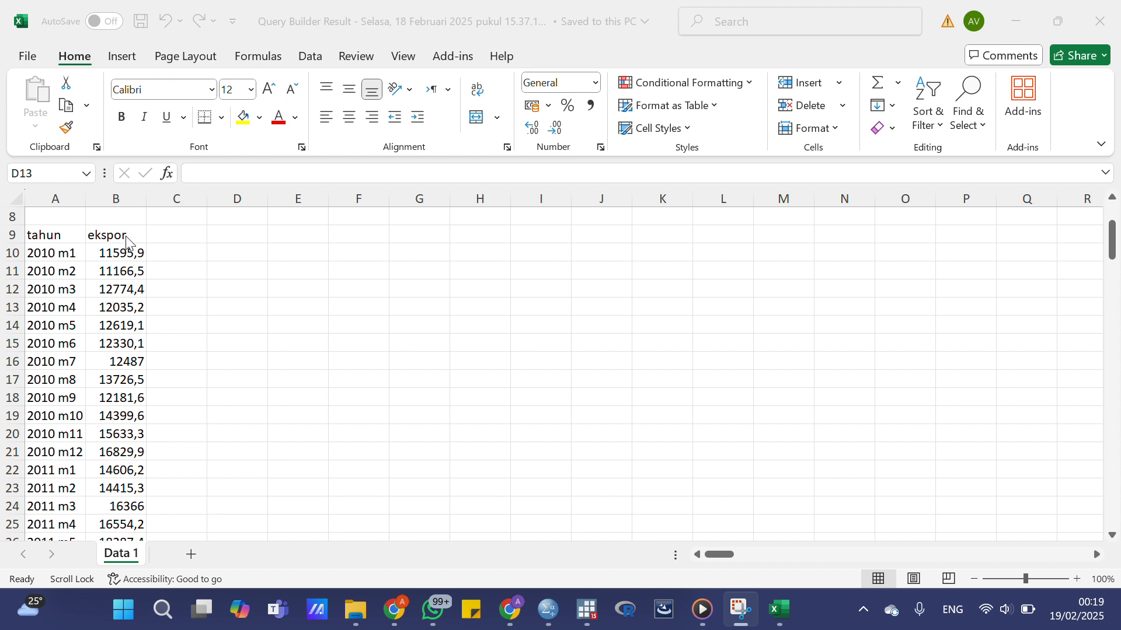
- Copy the ekspor column including its header, cells B9 to B146
{"action": "left_click", "coordinate": [126, 236]}
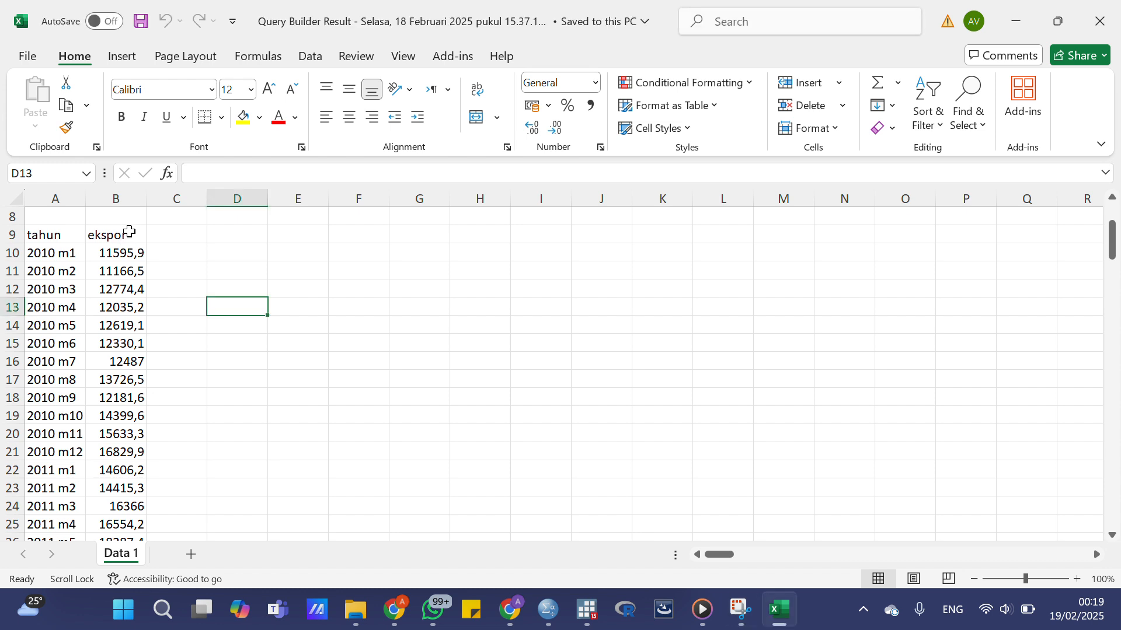
{"action": "left_click", "coordinate": [129, 232]}
{"action": "left_click_drag", "start_coordinate": [129, 232], "coordinate": [129, 508]}
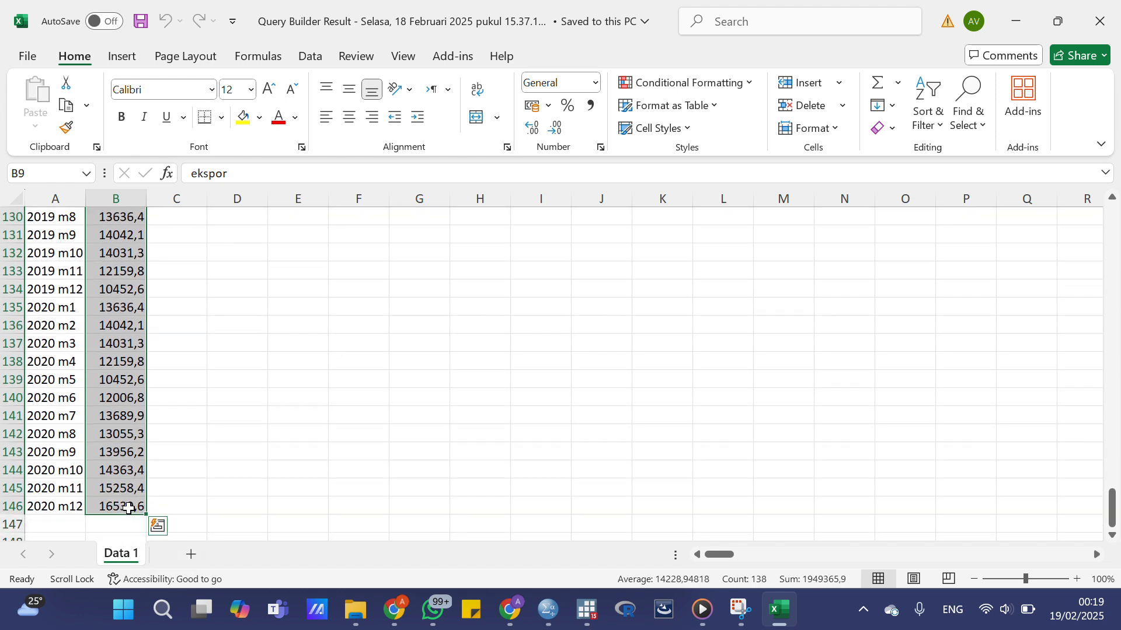
{"action": "key", "text": "ctrl+c"}
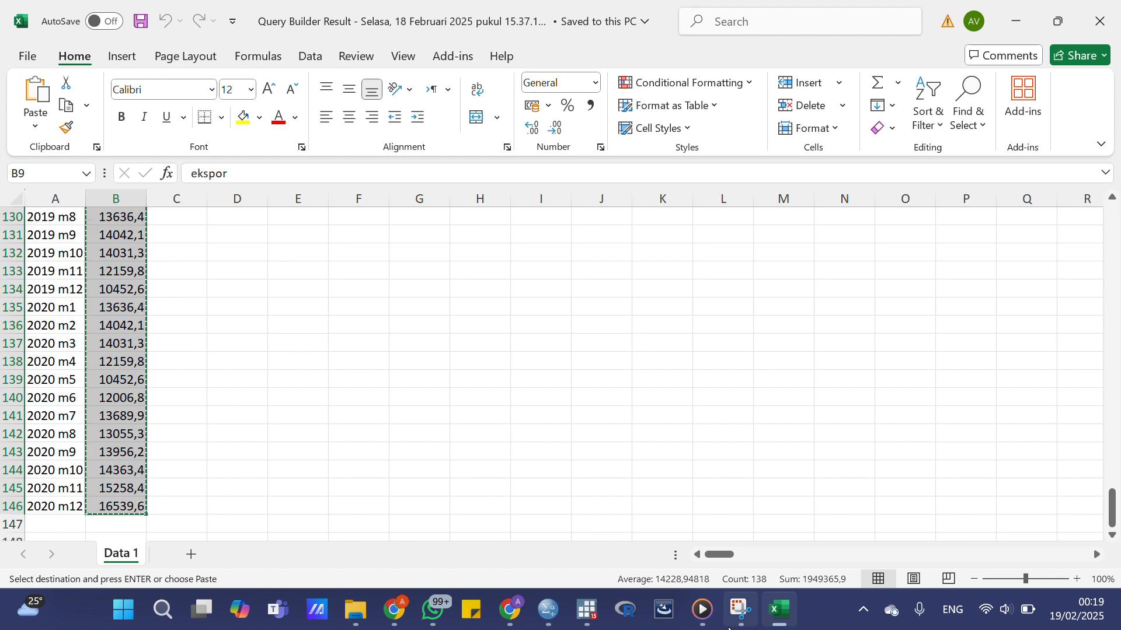
- Switch to the SPSS Data Editor and paste the copied ekspor data with its variable name, starting at the first cell
{"action": "mouse_move", "coordinate": [549, 610]}
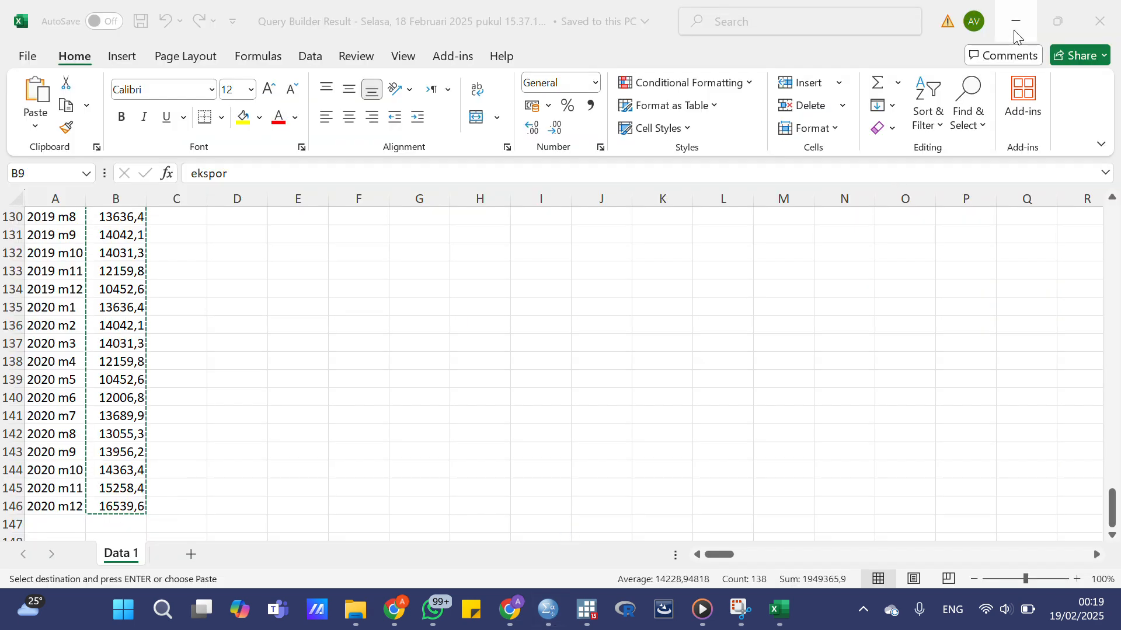
{"action": "left_click", "coordinate": [1016, 23]}
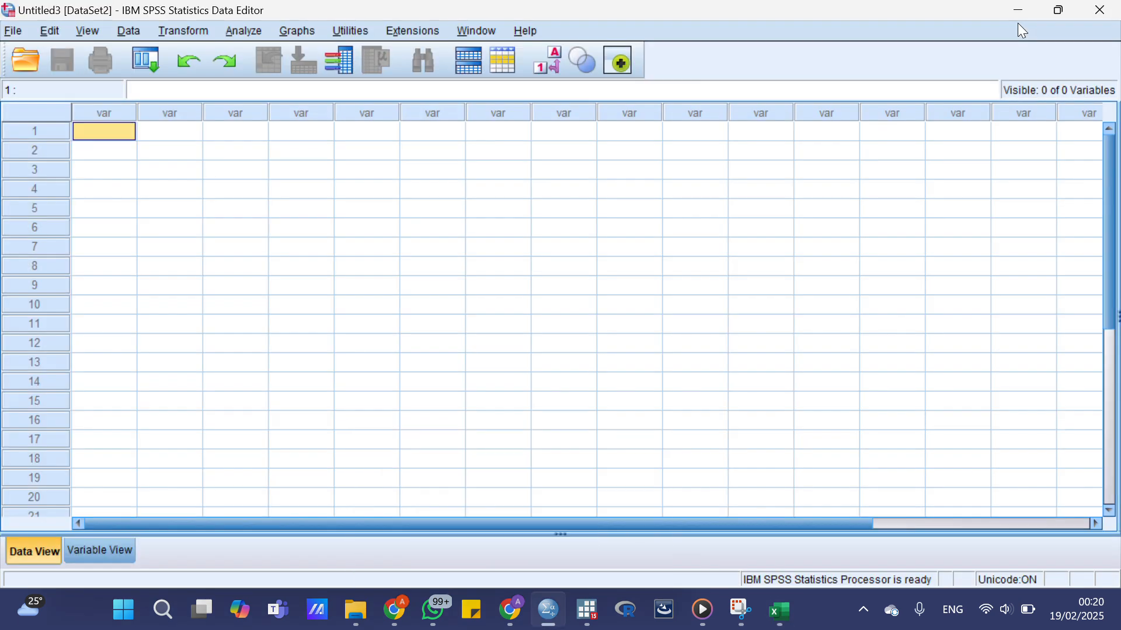
{"action": "right_click", "coordinate": [86, 138]}
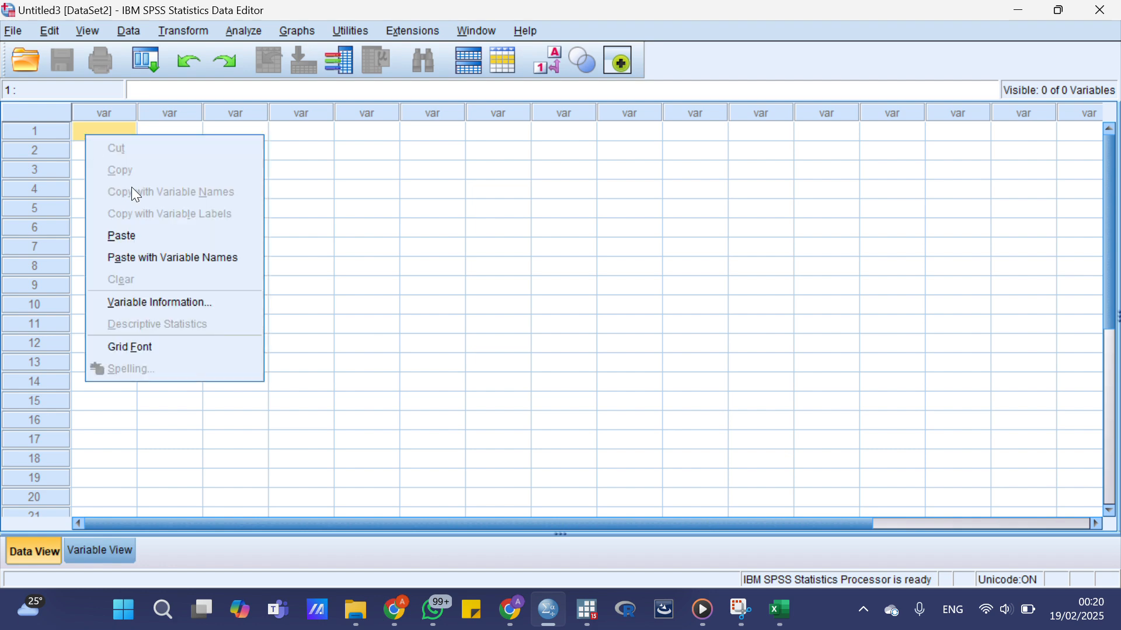
{"action": "left_click", "coordinate": [148, 270]}
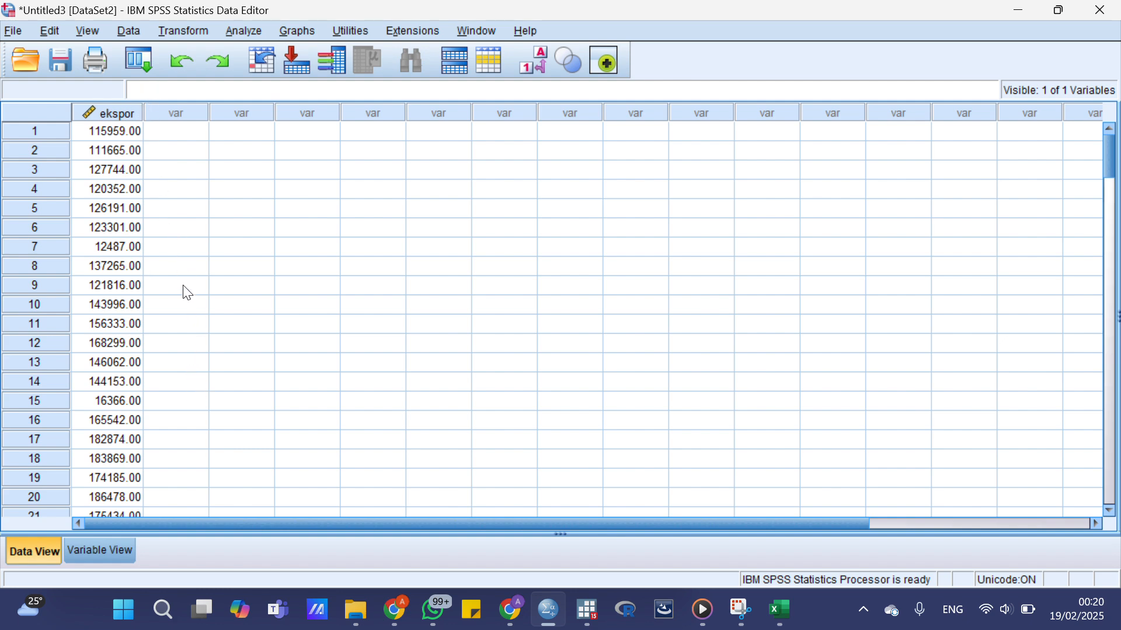
- Define the case dates as years and months, with the first case in year 2010, month 1
{"action": "left_click", "coordinate": [135, 32]}
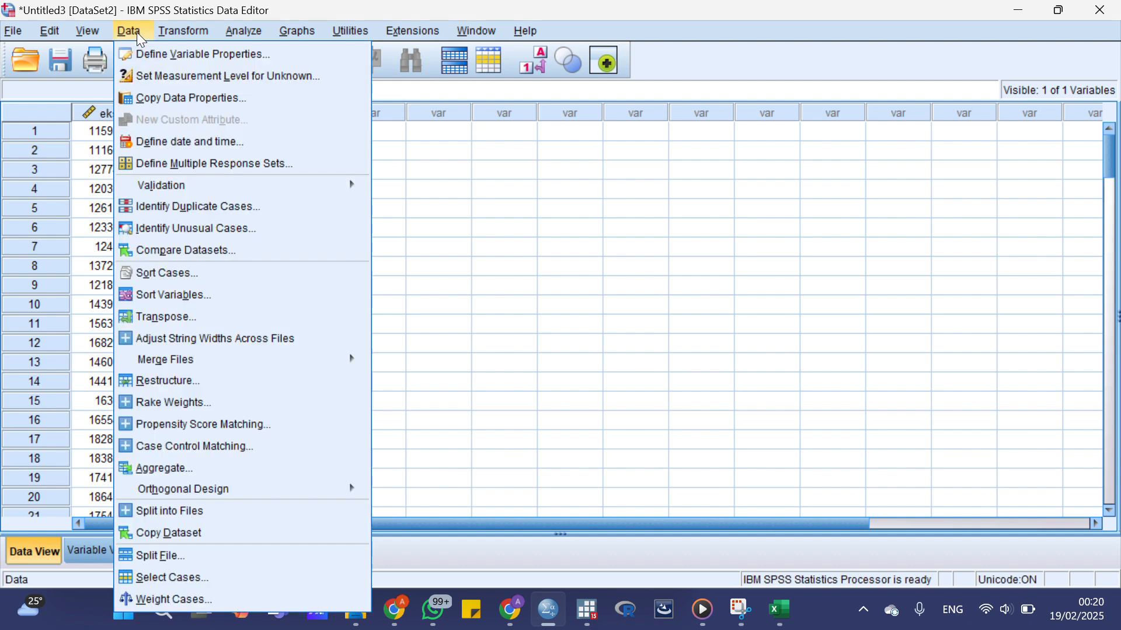
{"action": "left_click", "coordinate": [173, 146]}
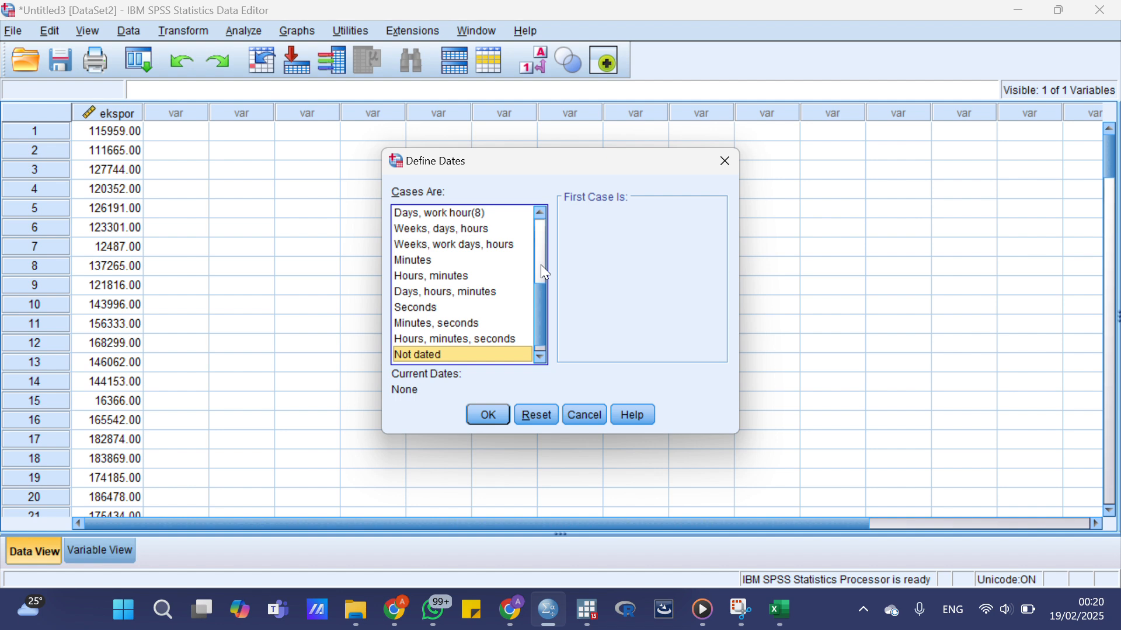
{"action": "scroll", "coordinate": [545, 272], "scroll_direction": "up", "scroll_amount": 4}
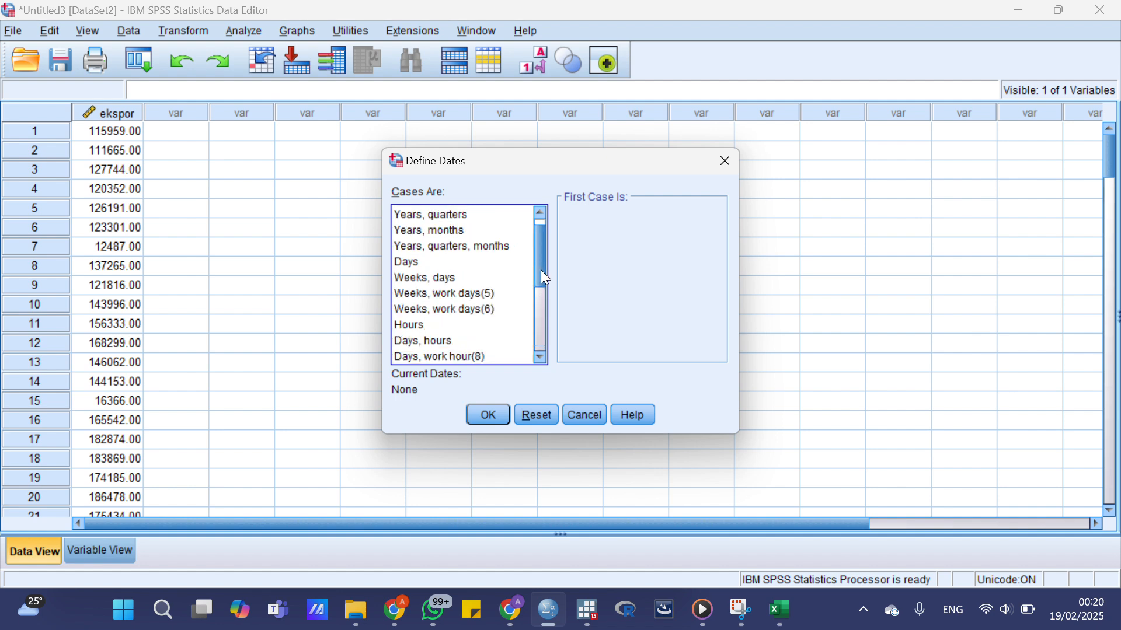
{"action": "left_click", "coordinate": [451, 232]}
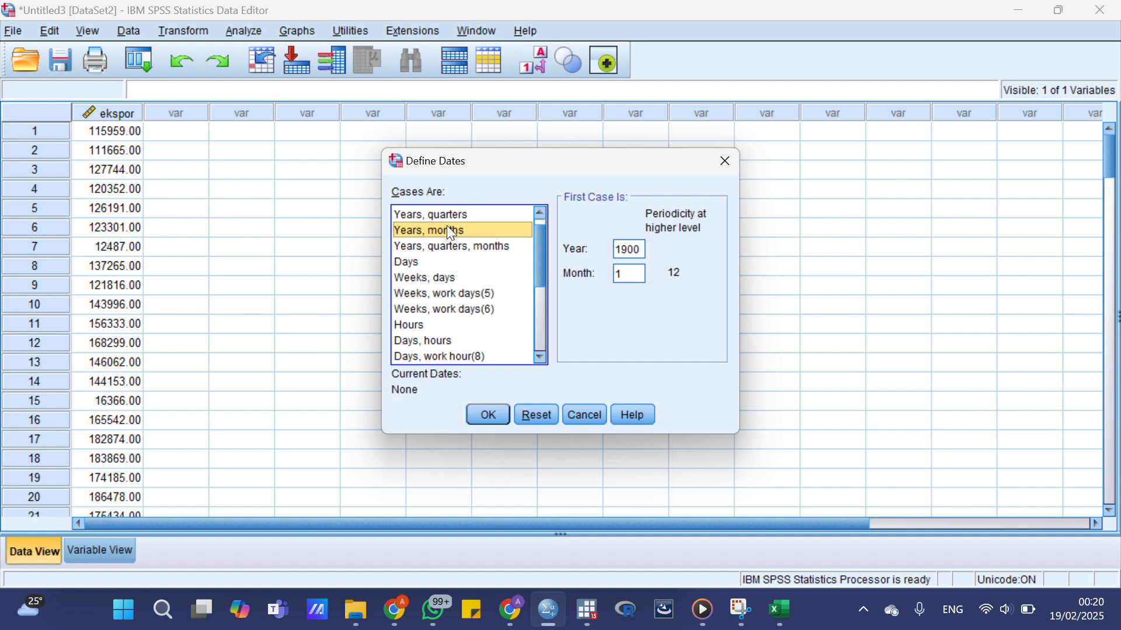
{"action": "left_click", "coordinate": [641, 252]}
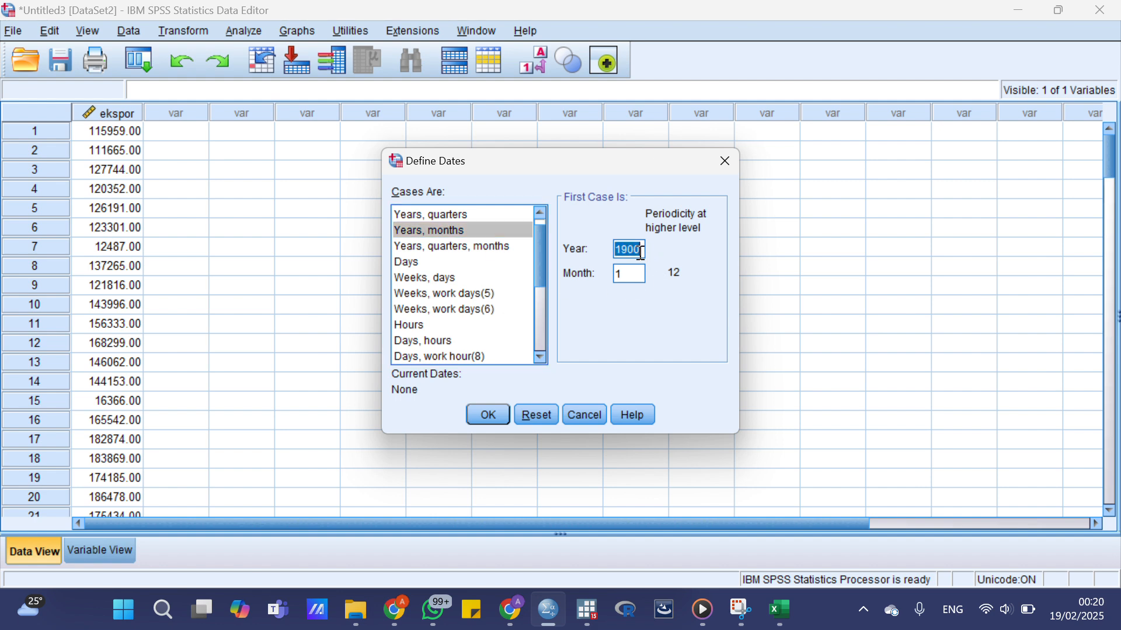
{"action": "type", "text": "2010"}
{"action": "left_click", "coordinate": [486, 415]}
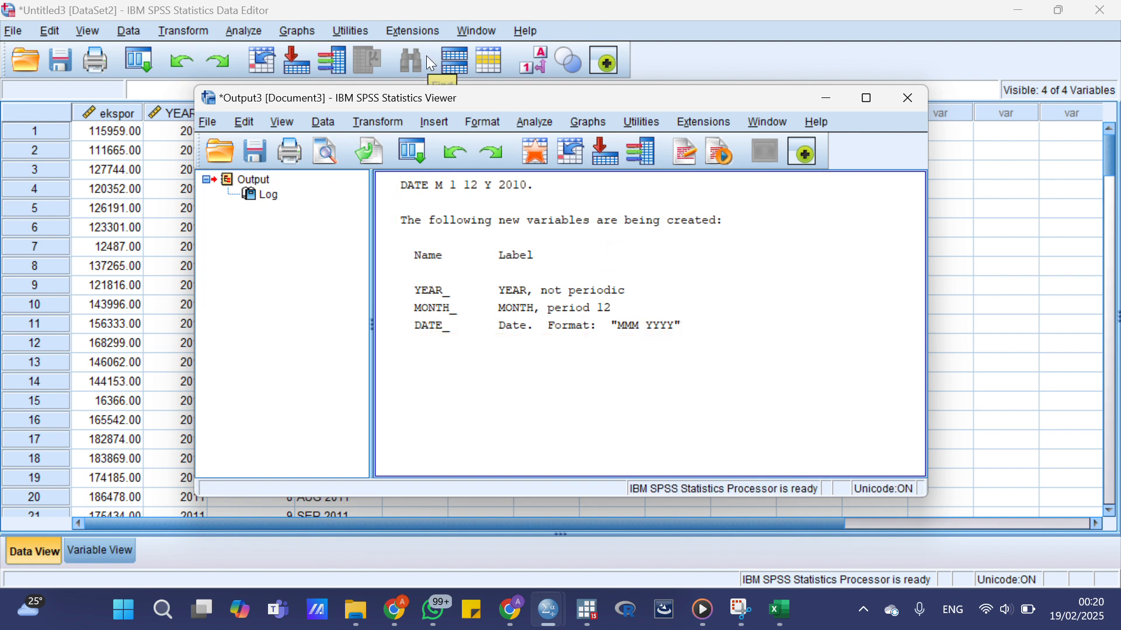
- Create a forecasting sequence chart with ekspor as the variable
{"action": "left_click", "coordinate": [531, 121]}
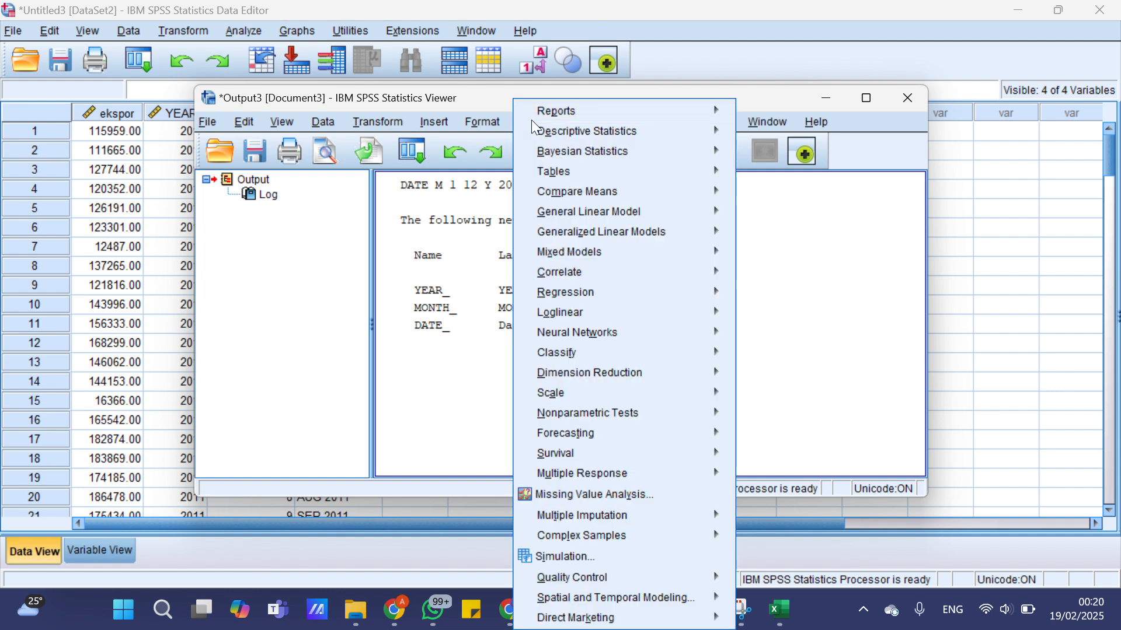
{"action": "mouse_move", "coordinate": [532, 131]}
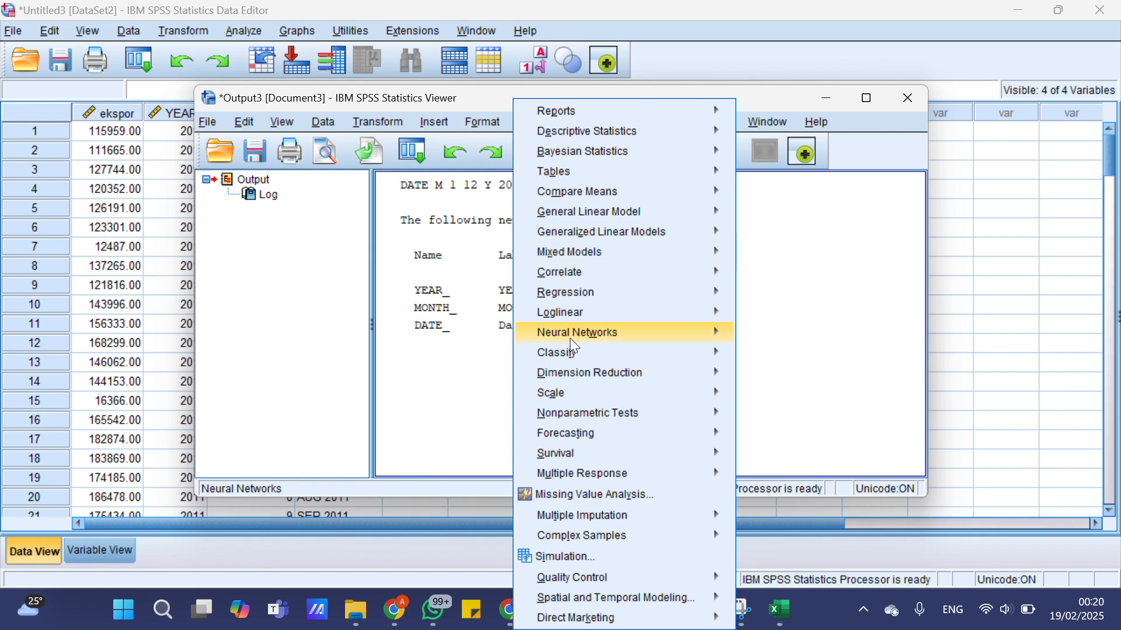
{"action": "mouse_move", "coordinate": [581, 435]}
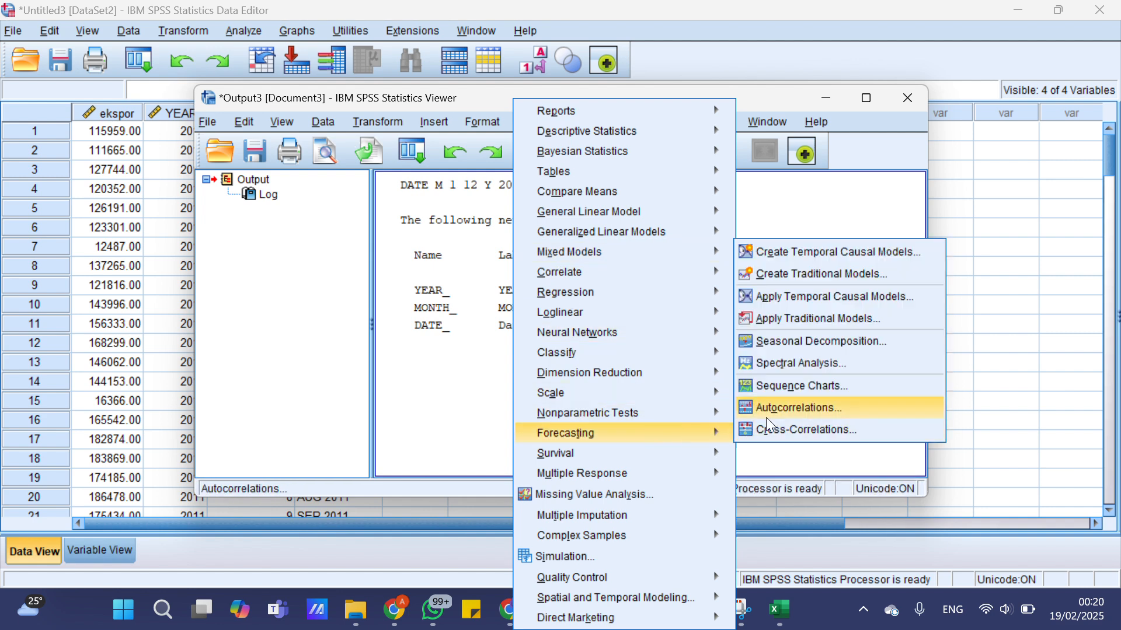
{"action": "left_click", "coordinate": [781, 387]}
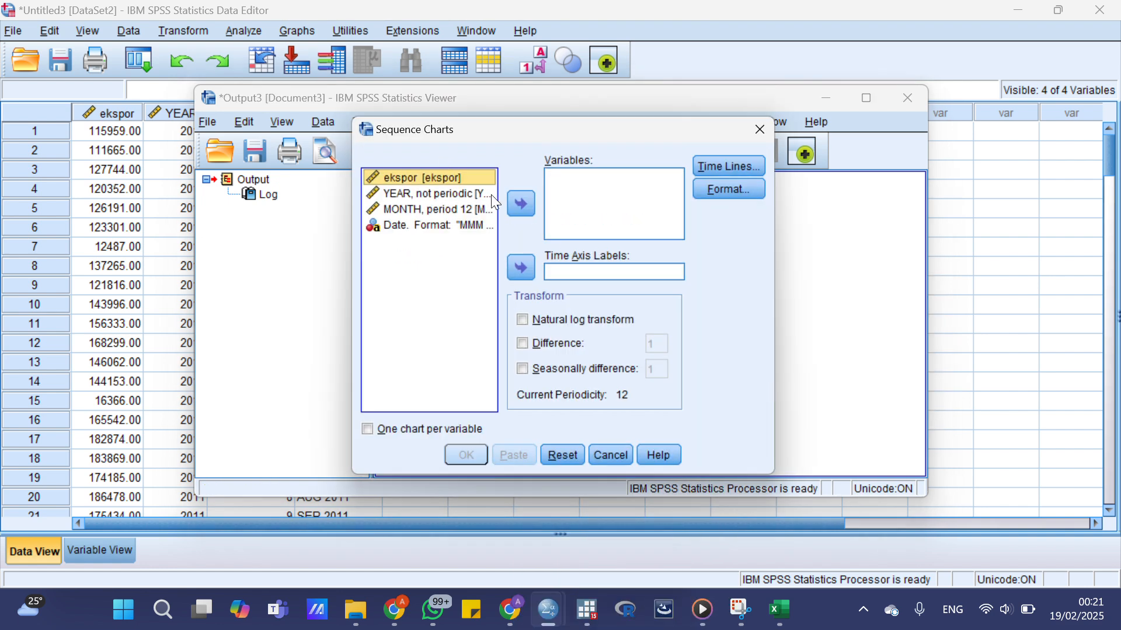
{"action": "left_click", "coordinate": [521, 205]}
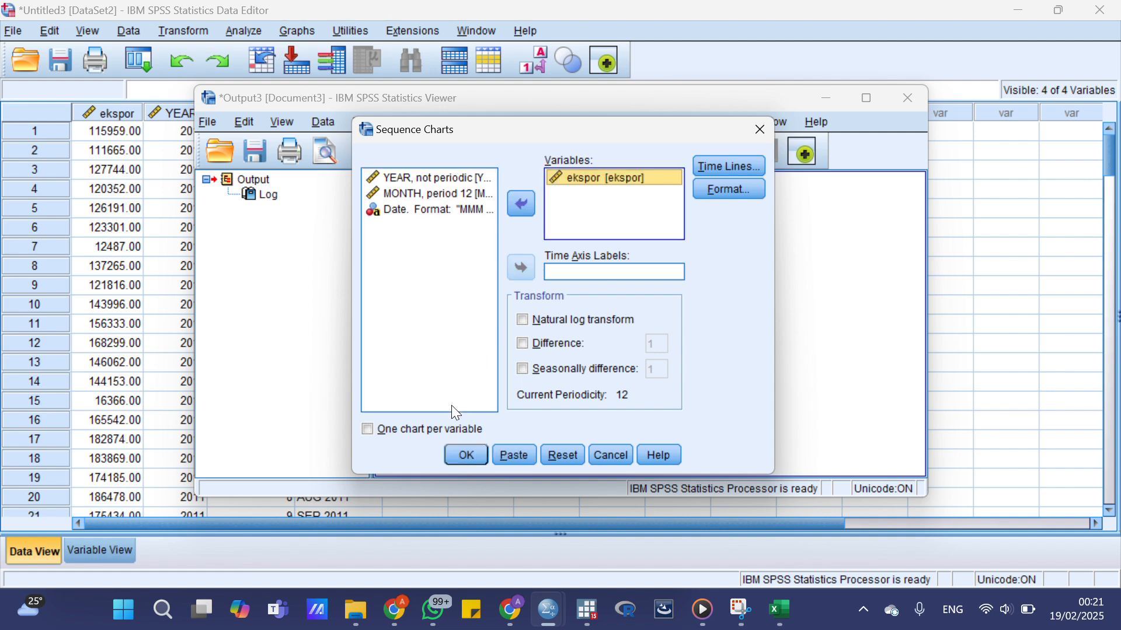
{"action": "left_click", "coordinate": [464, 459]}
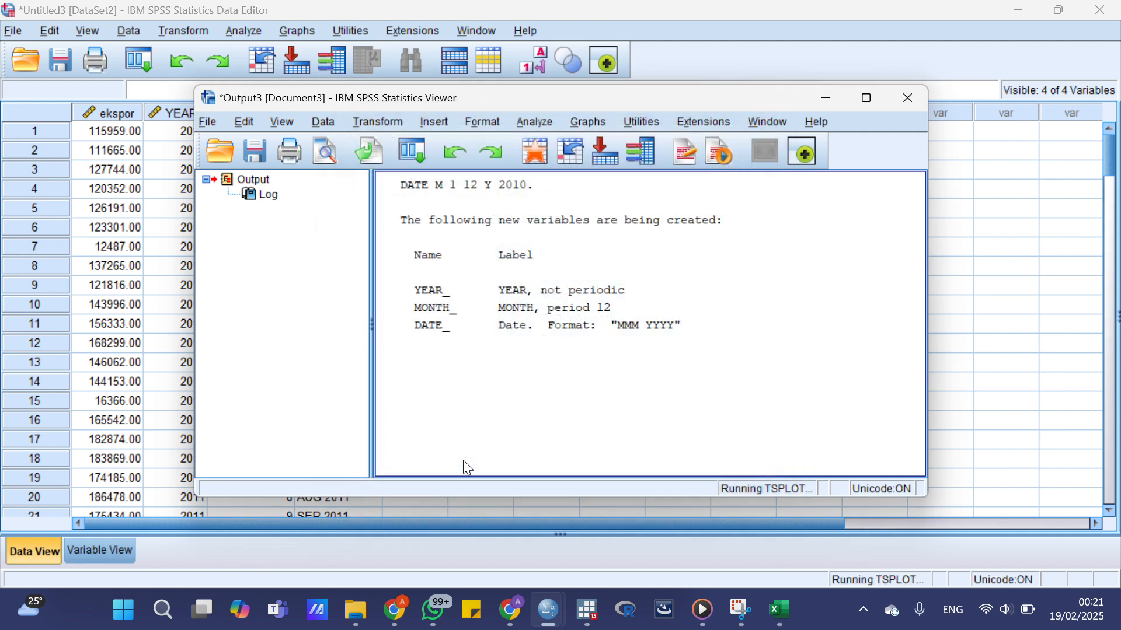
- Maximize the output viewer and examine the ekspor sequence plot over the whole date range
{"action": "left_click", "coordinate": [866, 100]}
{"action": "left_click", "coordinate": [454, 331]}
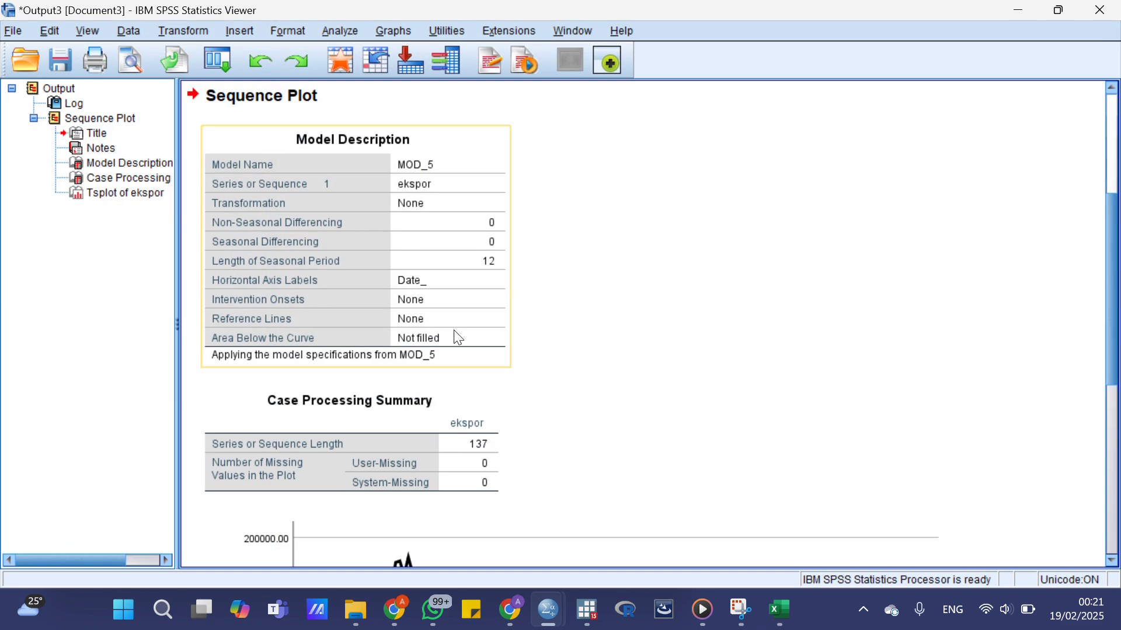
{"action": "scroll", "coordinate": [476, 372], "scroll_direction": "down", "scroll_amount": 5}
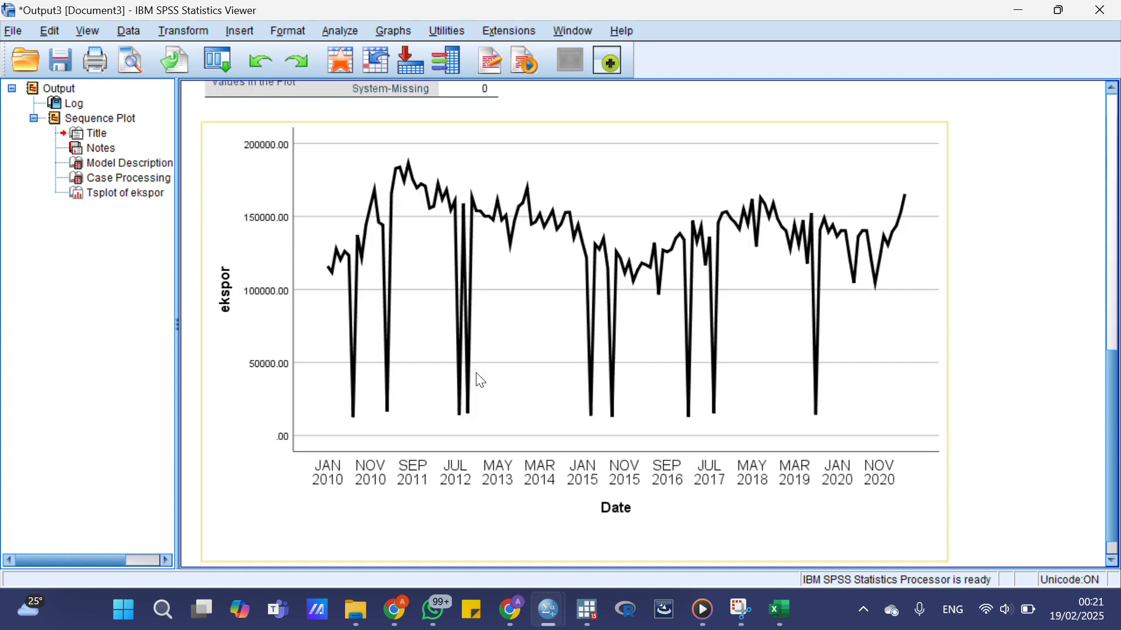
{"action": "scroll", "coordinate": [481, 380], "scroll_direction": "down", "scroll_amount": 1}
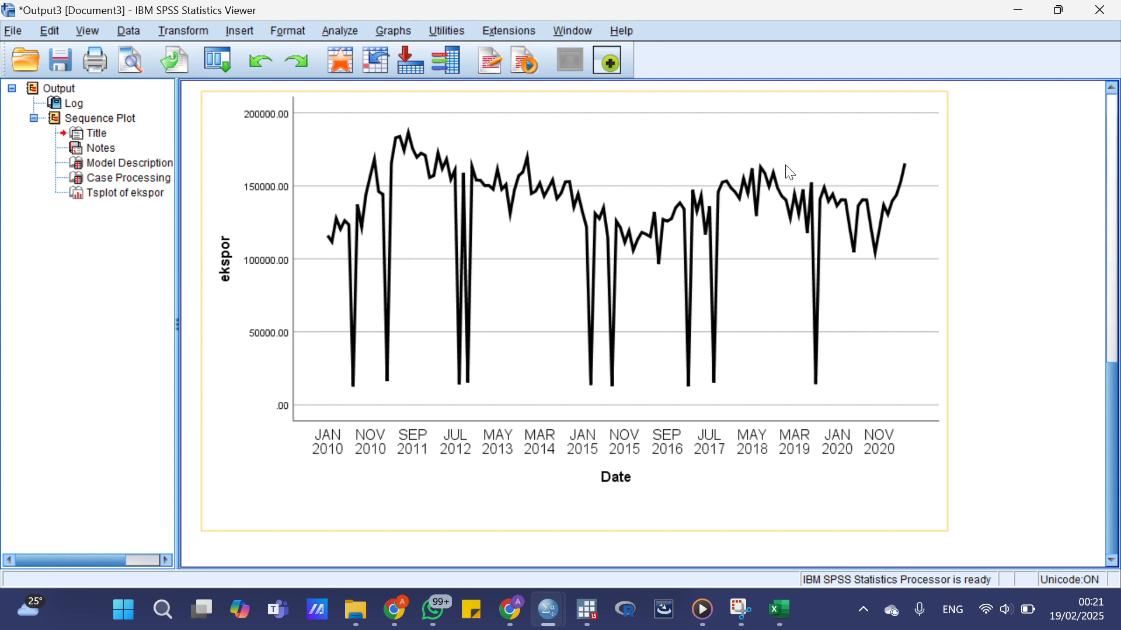
- Create a forecasting sequence chart of ekspor with a difference of 1, and view the differenced plot
{"action": "left_click", "coordinate": [349, 38]}
{"action": "mouse_move", "coordinate": [412, 342]}
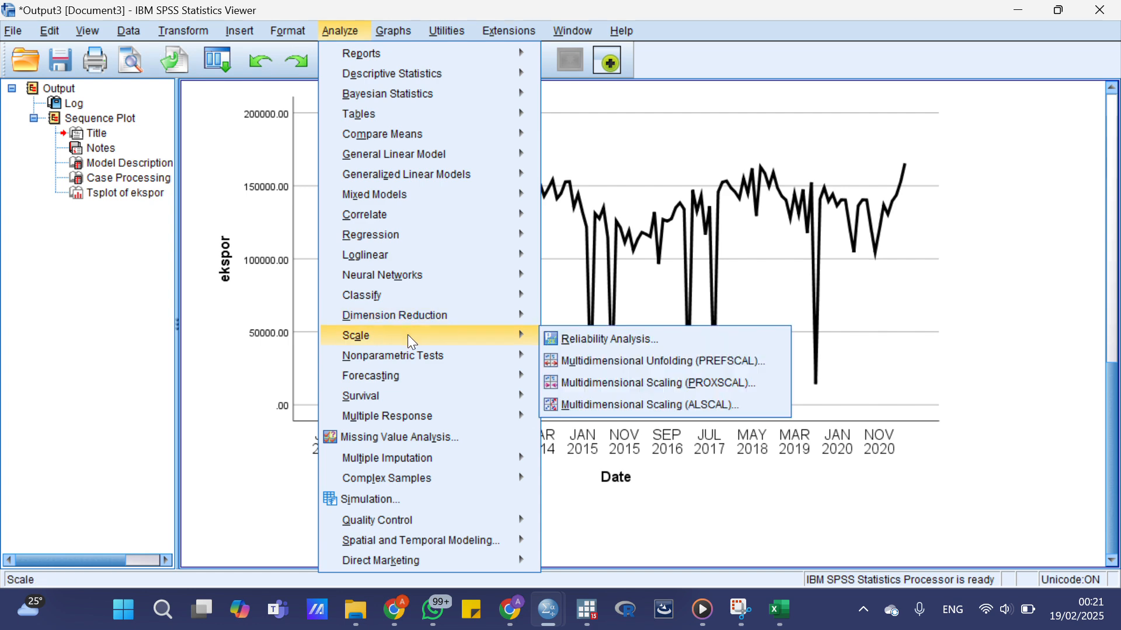
{"action": "mouse_move", "coordinate": [407, 384]}
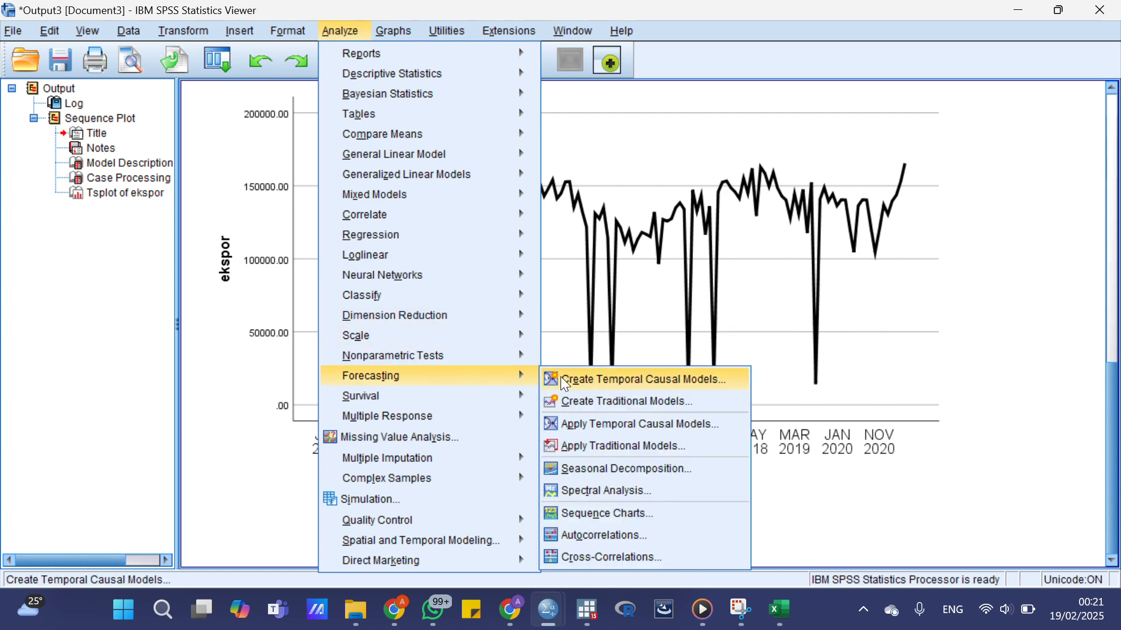
{"action": "left_click", "coordinate": [576, 512]}
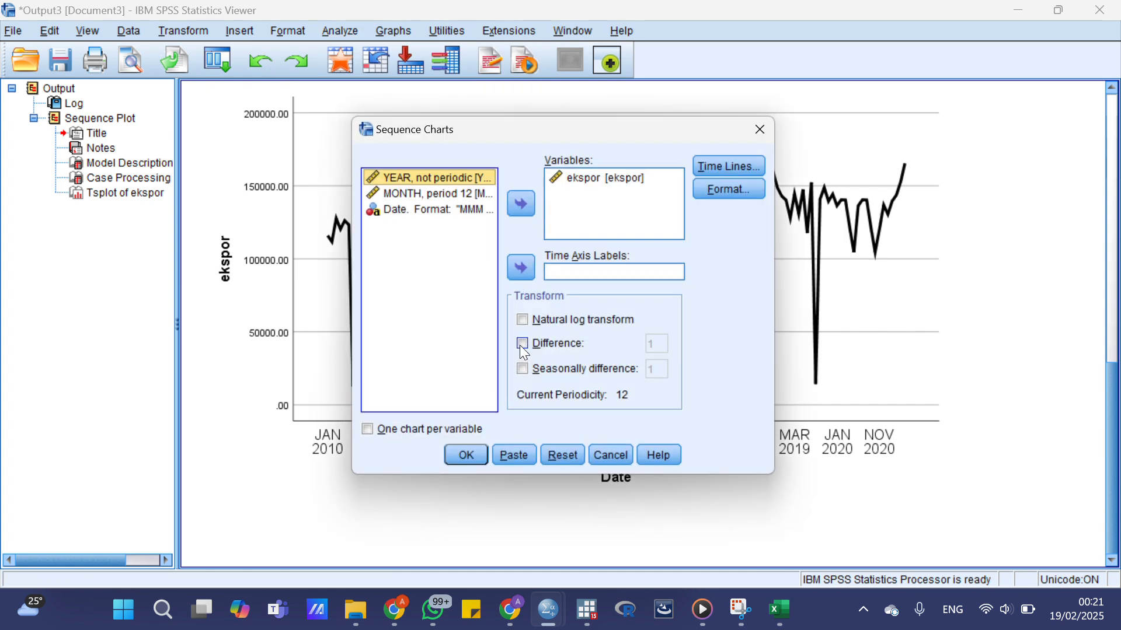
{"action": "left_click", "coordinate": [522, 344]}
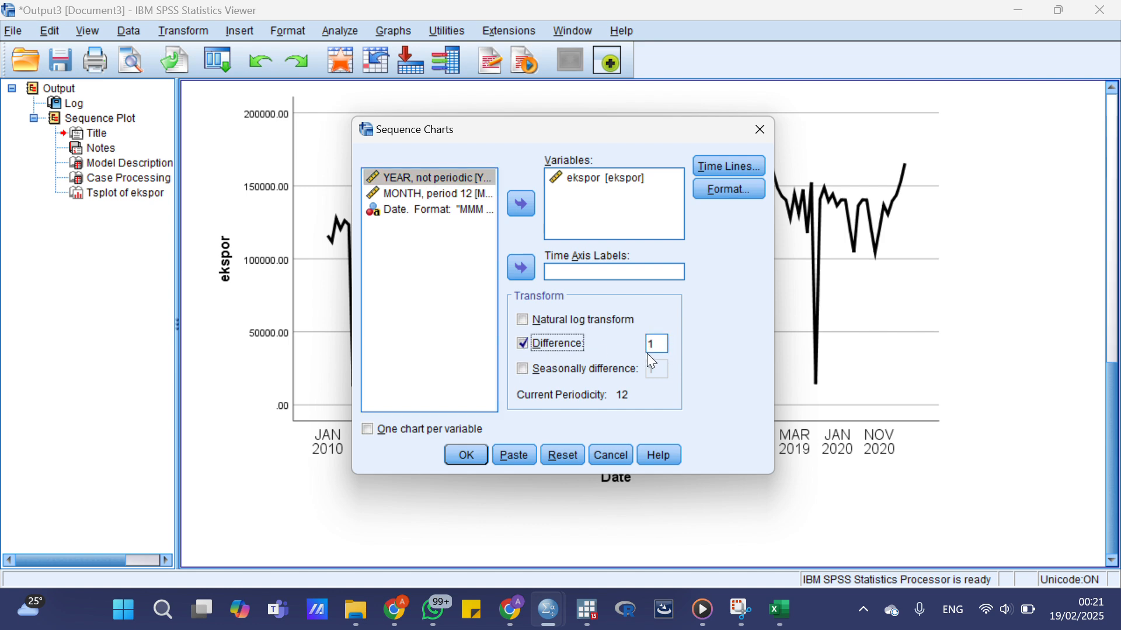
{"action": "left_click", "coordinate": [466, 456]}
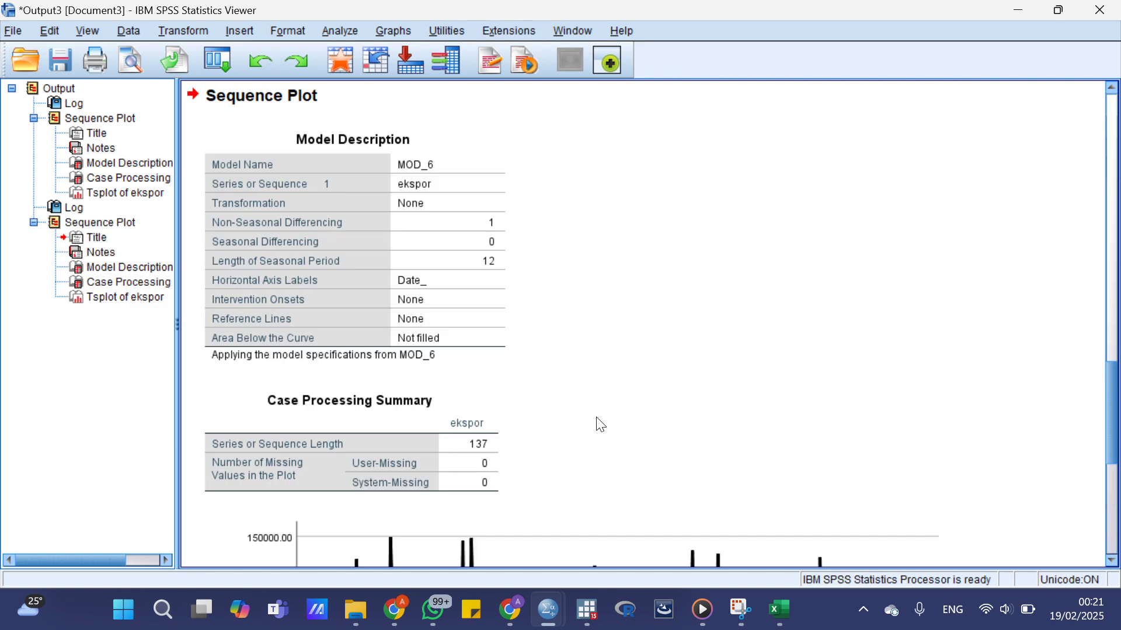
{"action": "scroll", "coordinate": [597, 421], "scroll_direction": "down", "scroll_amount": 5}
{"action": "scroll", "coordinate": [601, 425], "scroll_direction": "down", "scroll_amount": 3}
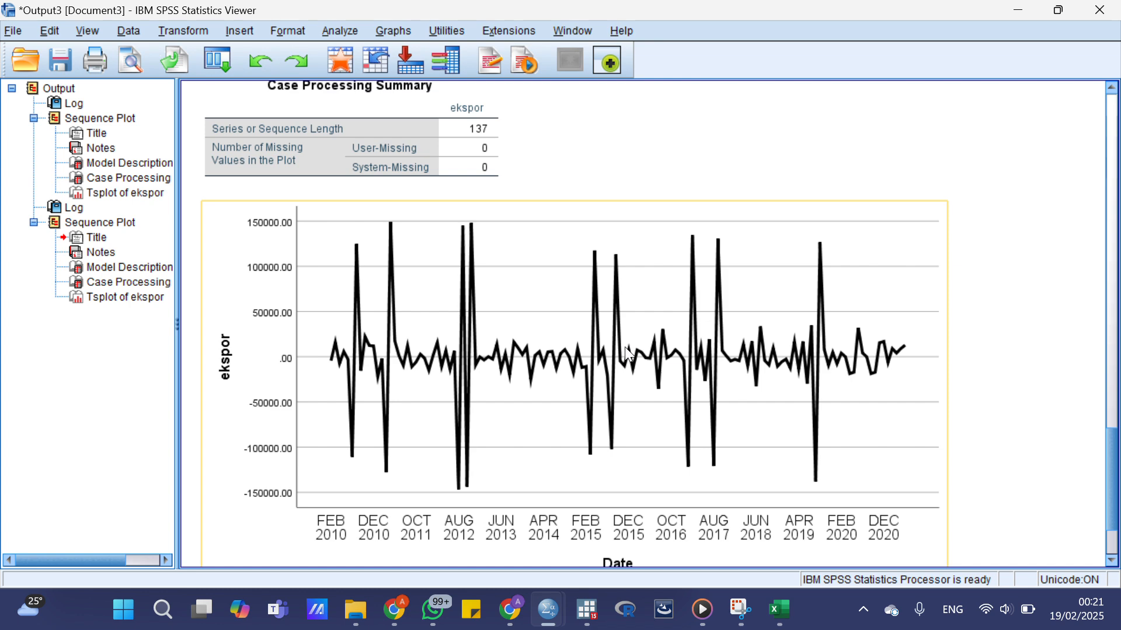
{"action": "scroll", "coordinate": [629, 354], "scroll_direction": "down", "scroll_amount": 3}
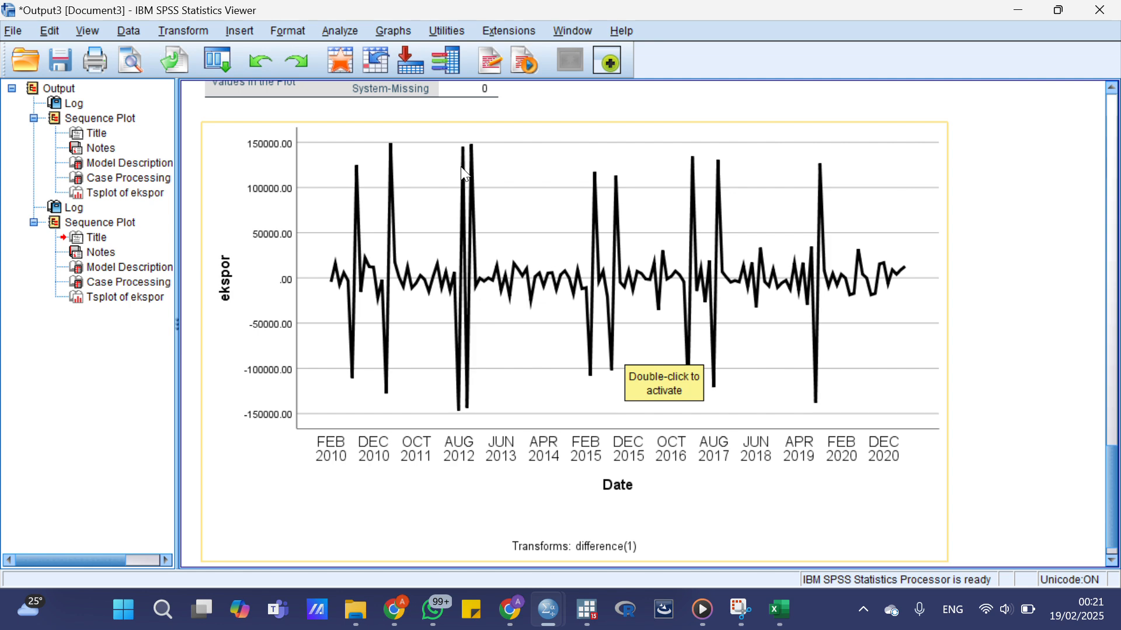
- Run autocorrelations and partial autocorrelations on ekspor with a difference of 1, and review the ACF and partial ACF tables and plots
{"action": "left_click", "coordinate": [349, 31]}
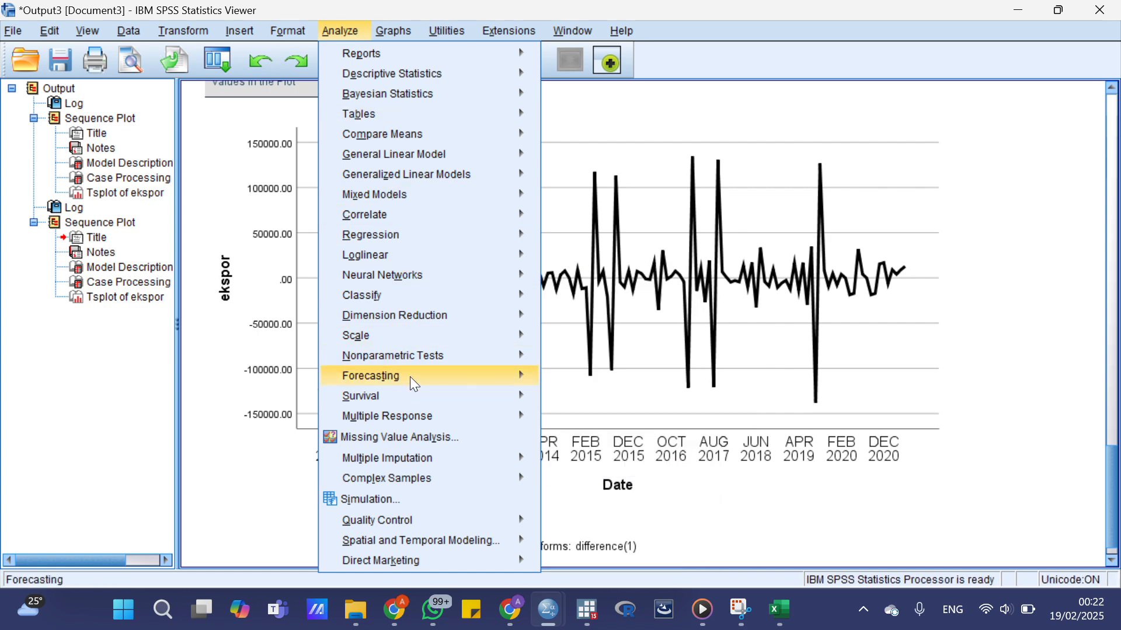
{"action": "mouse_move", "coordinate": [413, 378]}
{"action": "mouse_move", "coordinate": [515, 373]}
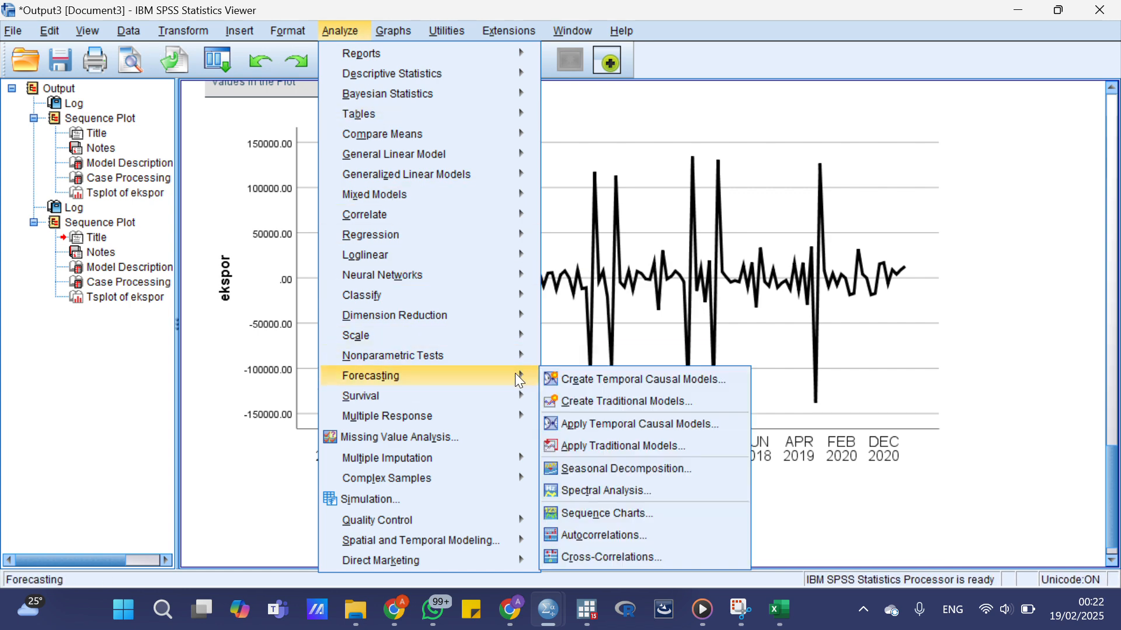
{"action": "left_click", "coordinate": [600, 544]}
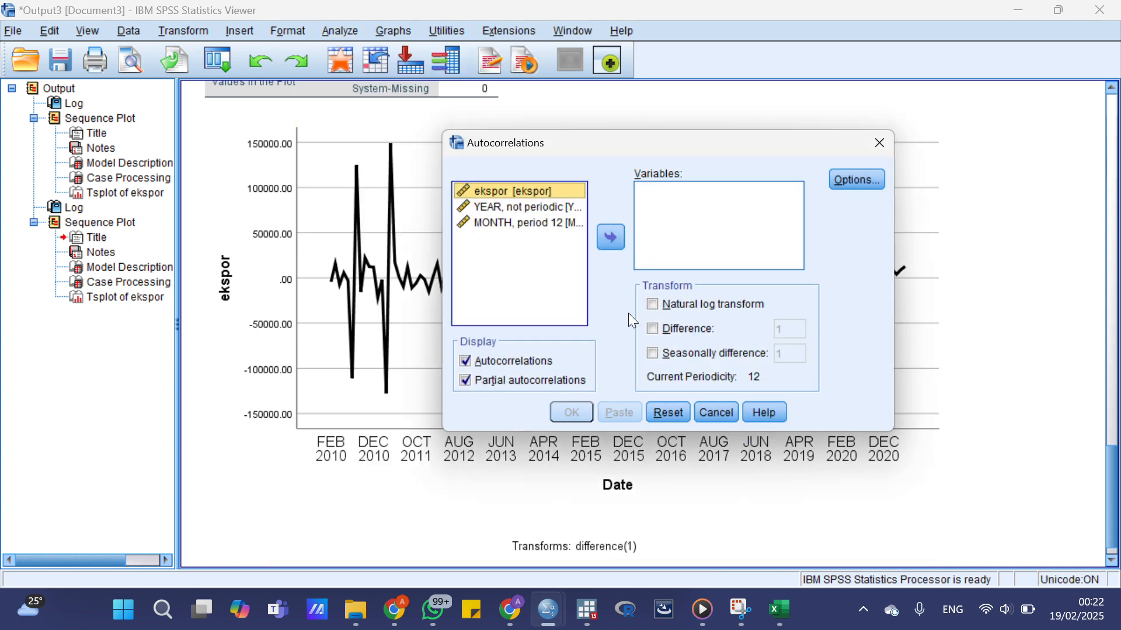
{"action": "left_click", "coordinate": [613, 242]}
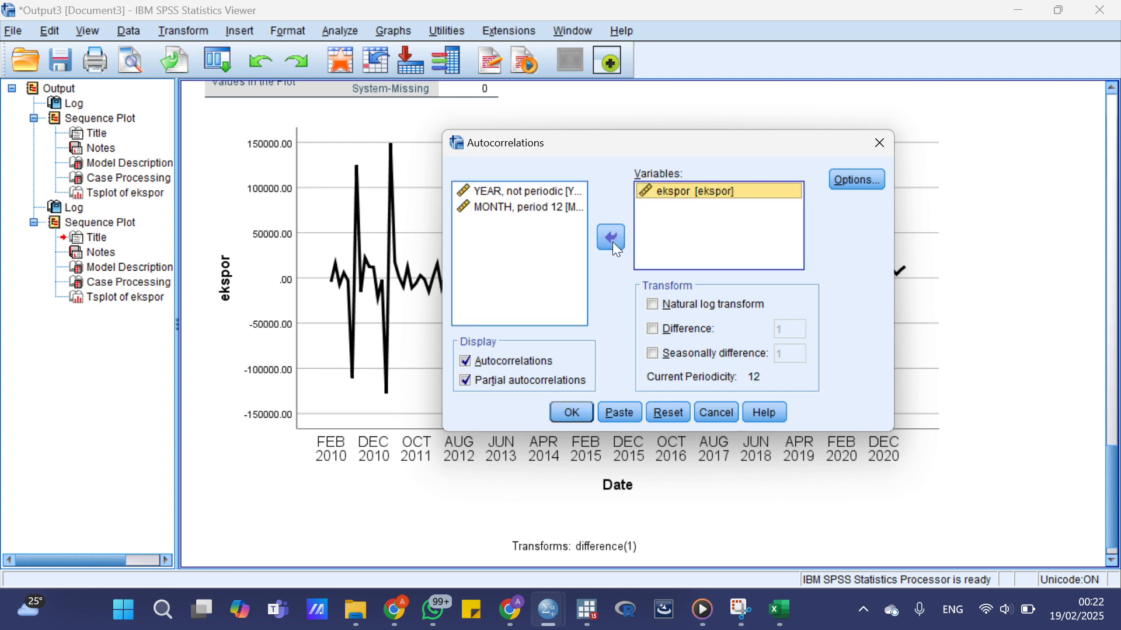
{"action": "left_click", "coordinate": [655, 333]}
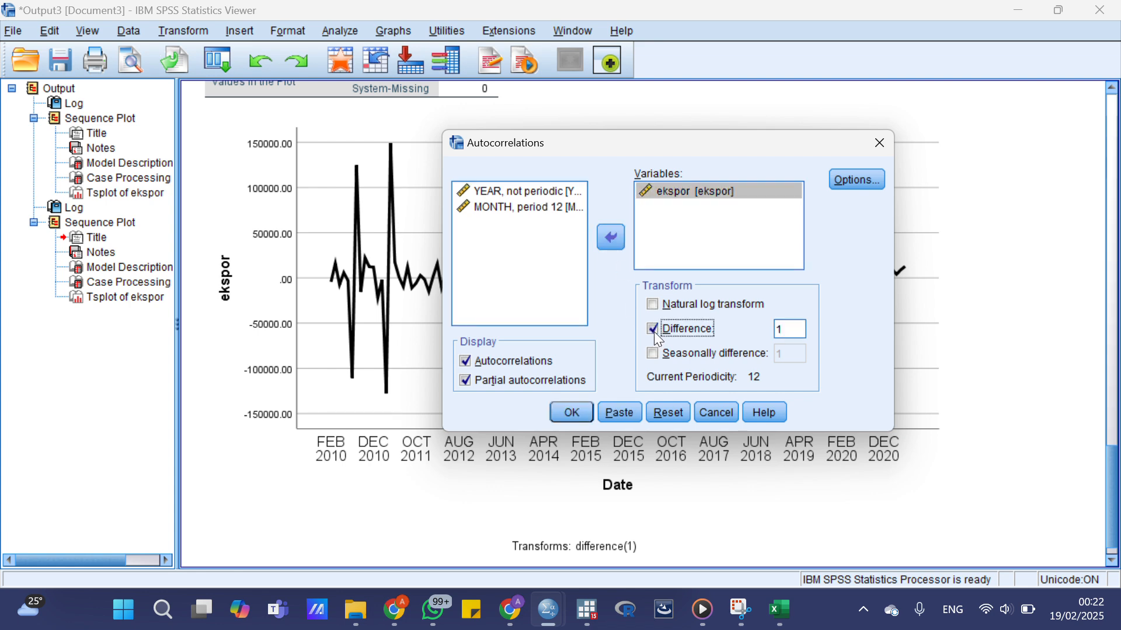
{"action": "left_click", "coordinate": [572, 416]}
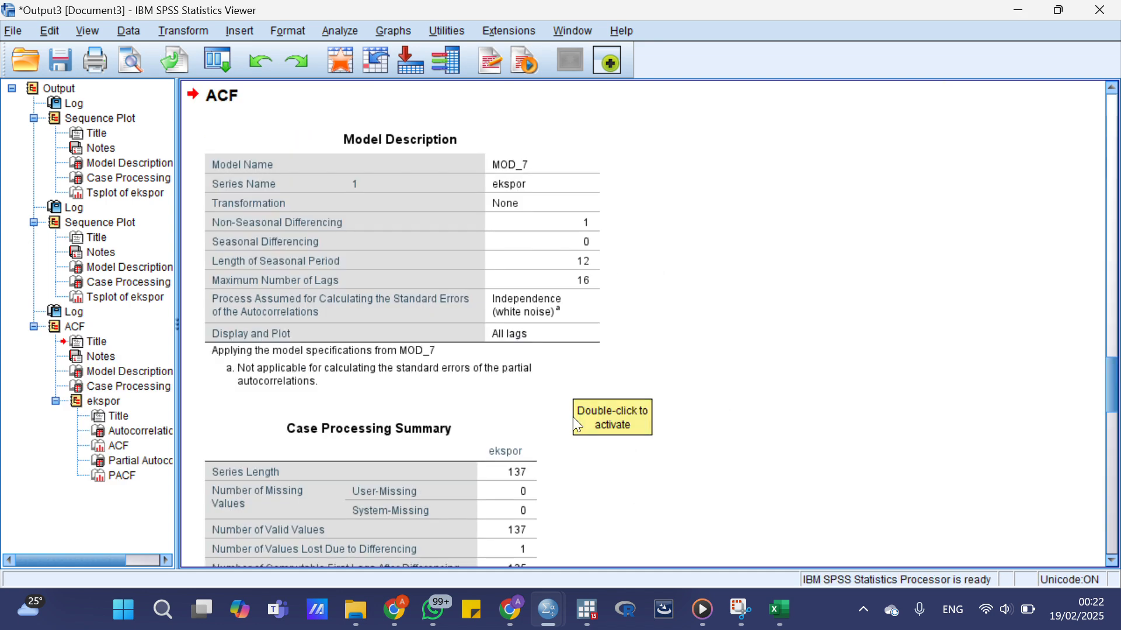
{"action": "scroll", "coordinate": [488, 357], "scroll_direction": "down", "scroll_amount": 8}
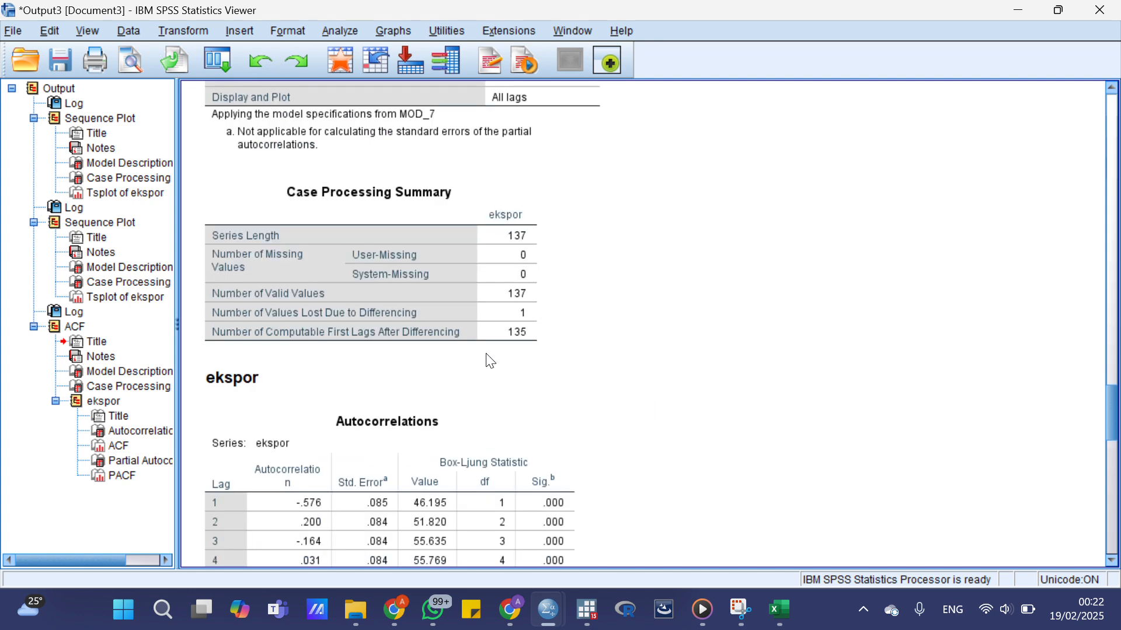
{"action": "scroll", "coordinate": [490, 362], "scroll_direction": "down", "scroll_amount": 8}
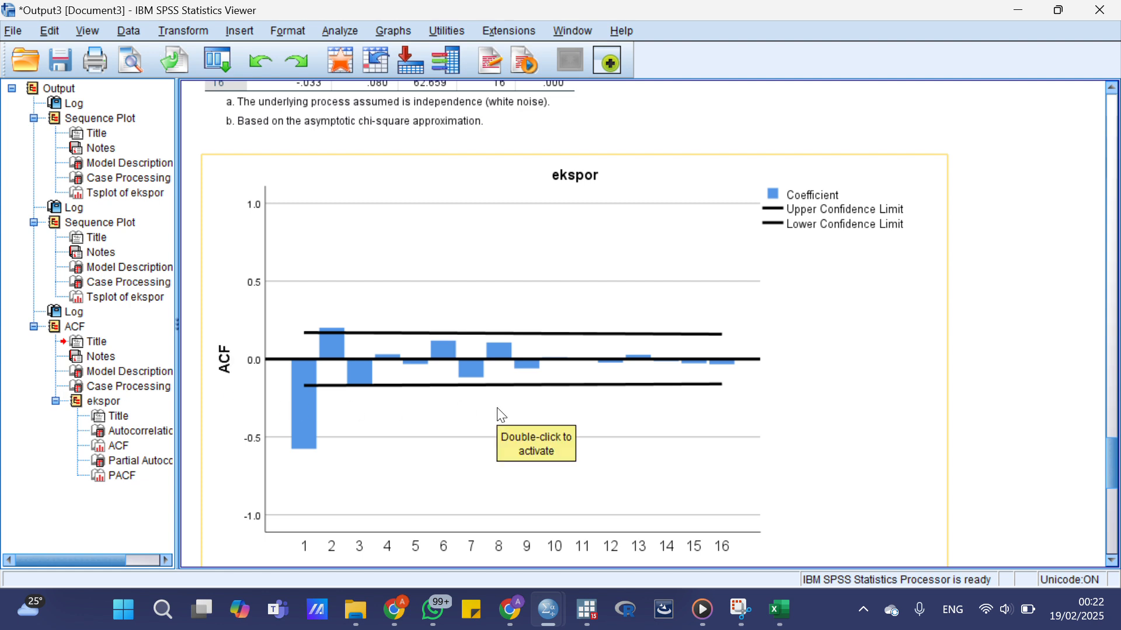
{"action": "scroll", "coordinate": [501, 416], "scroll_direction": "down", "scroll_amount": 8}
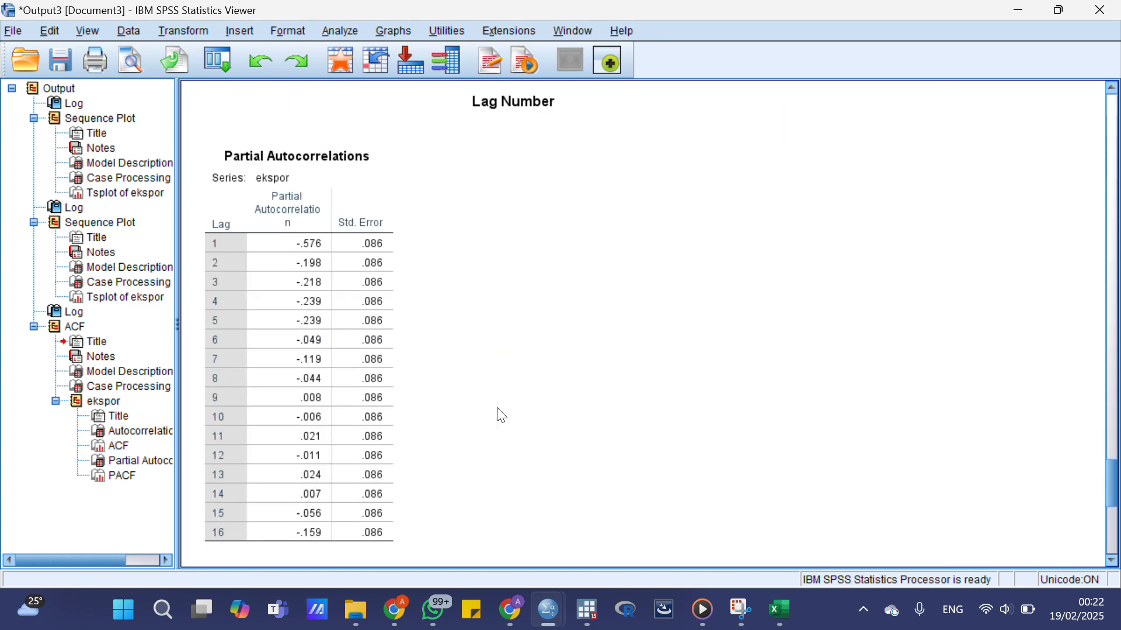
{"action": "scroll", "coordinate": [501, 416], "scroll_direction": "down", "scroll_amount": 8}
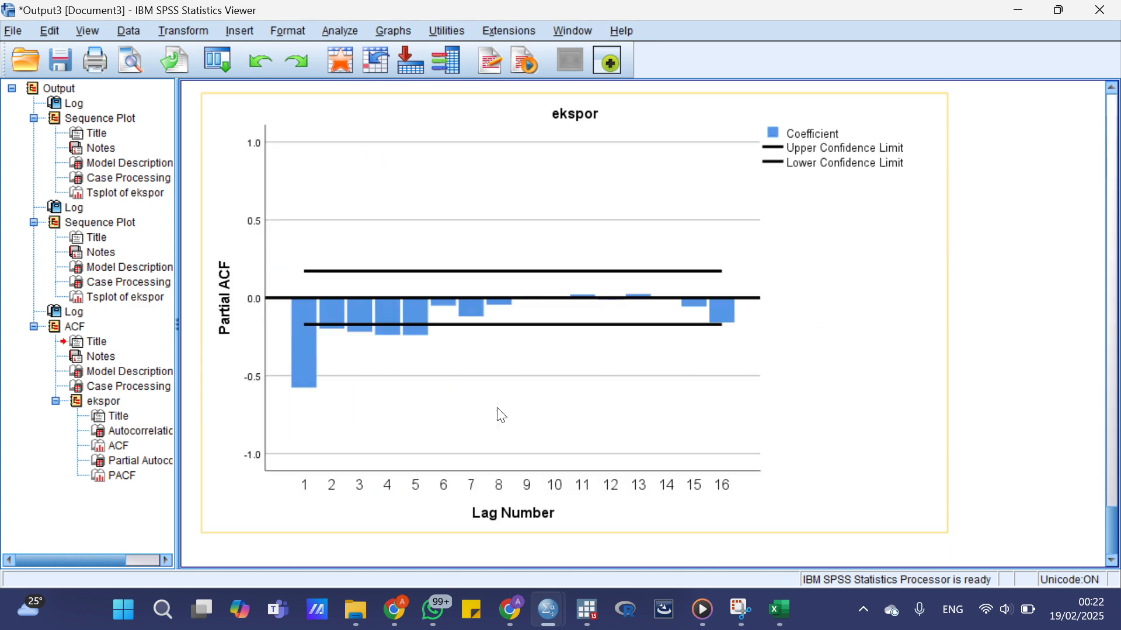
{"action": "scroll", "coordinate": [501, 415], "scroll_direction": "down", "scroll_amount": 1}
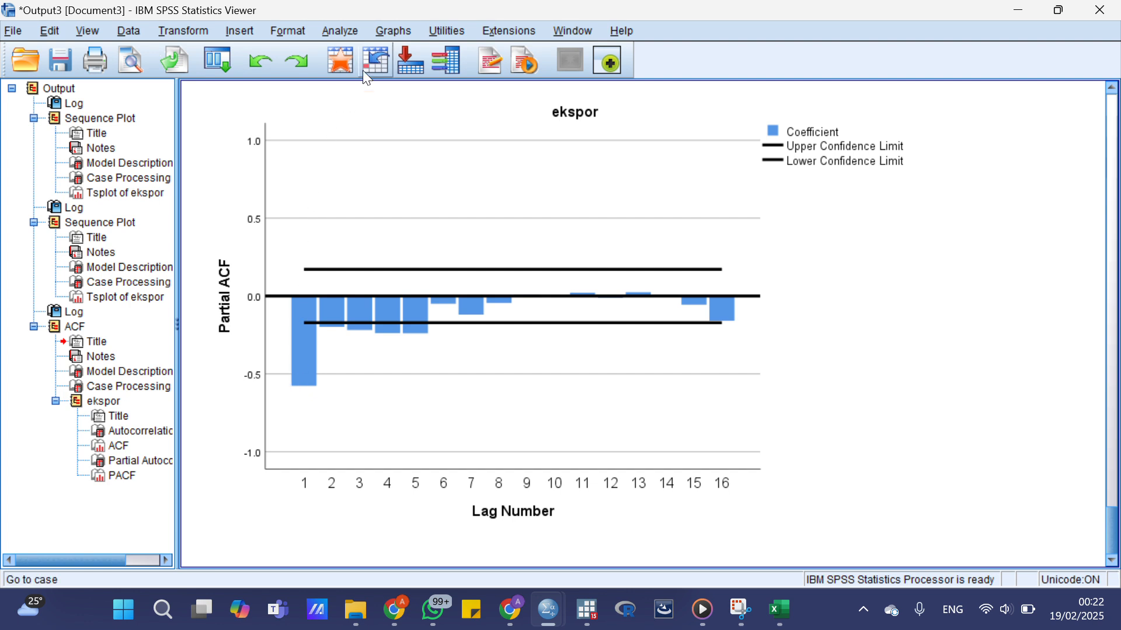
- Start a traditional forecasting model with ekspor as the dependent variable and ARIMA as the method
{"action": "left_click", "coordinate": [347, 33]}
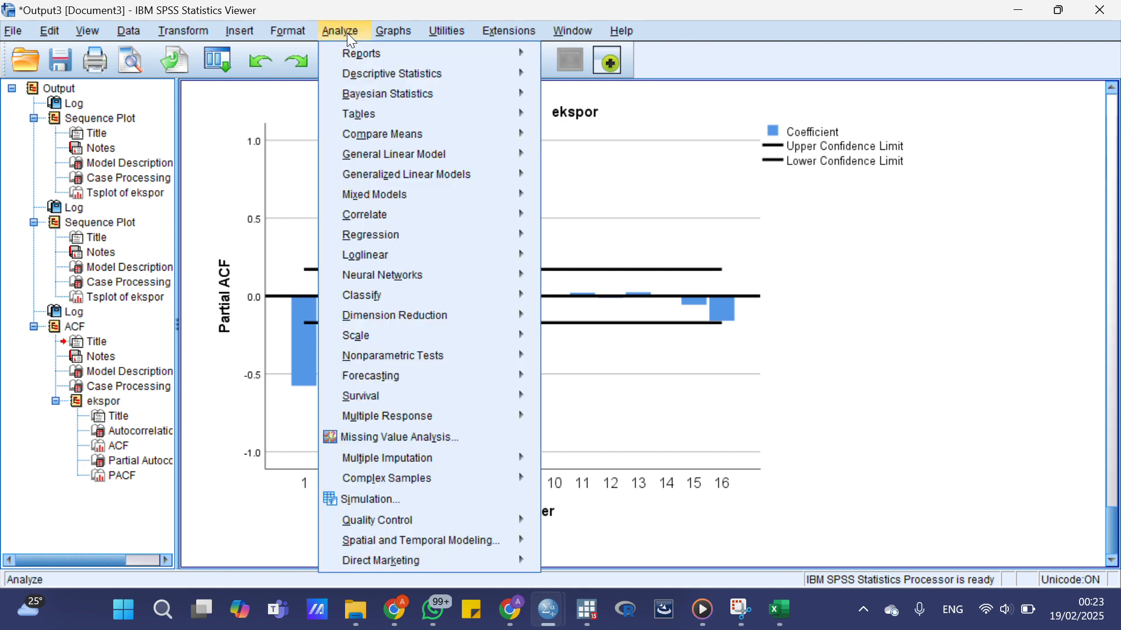
{"action": "mouse_move", "coordinate": [430, 323]}
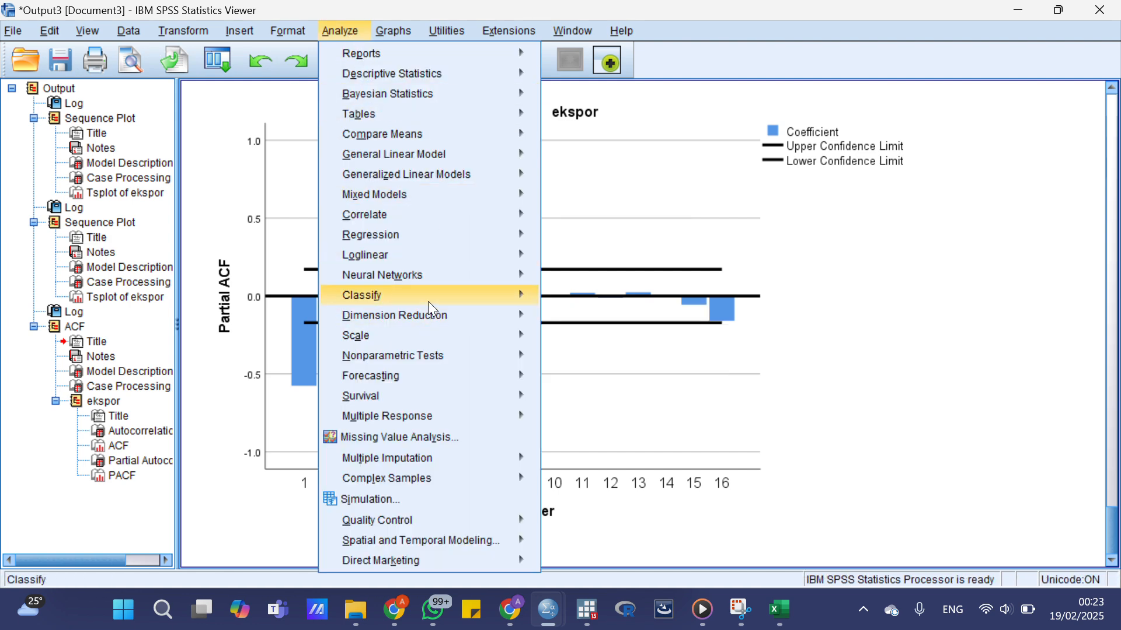
{"action": "mouse_move", "coordinate": [429, 303]}
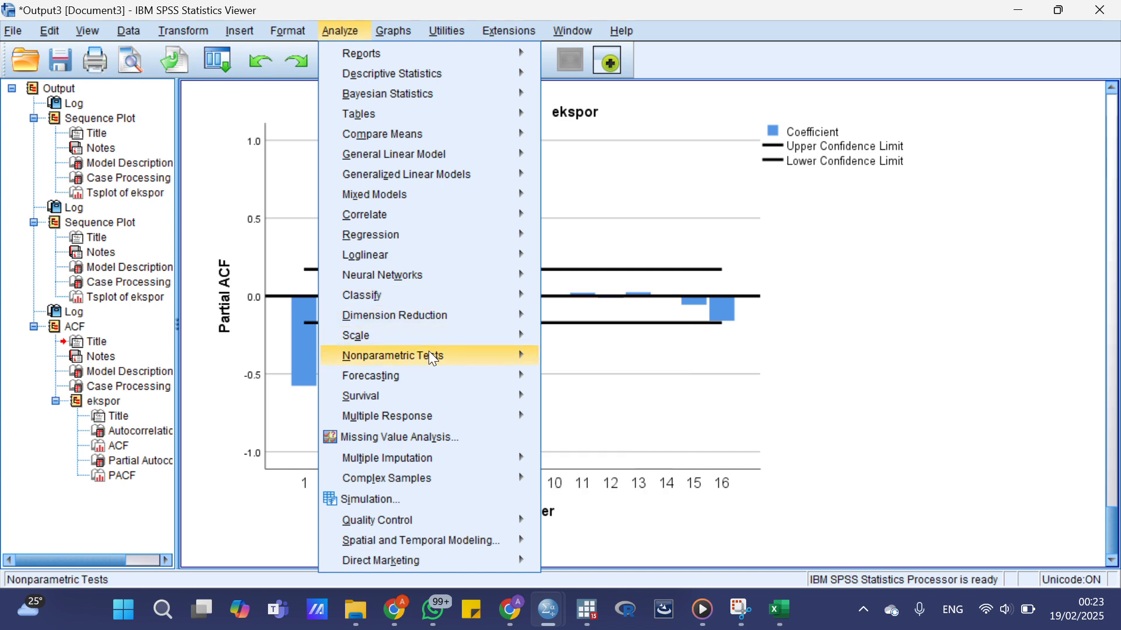
{"action": "mouse_move", "coordinate": [428, 371]}
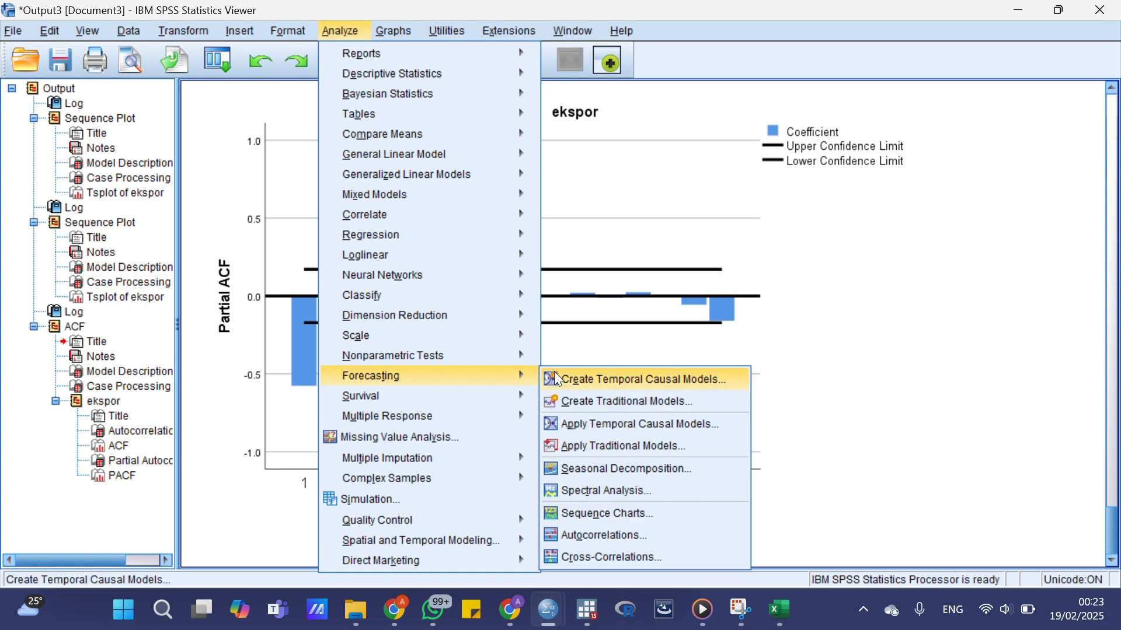
{"action": "left_click", "coordinate": [569, 396]}
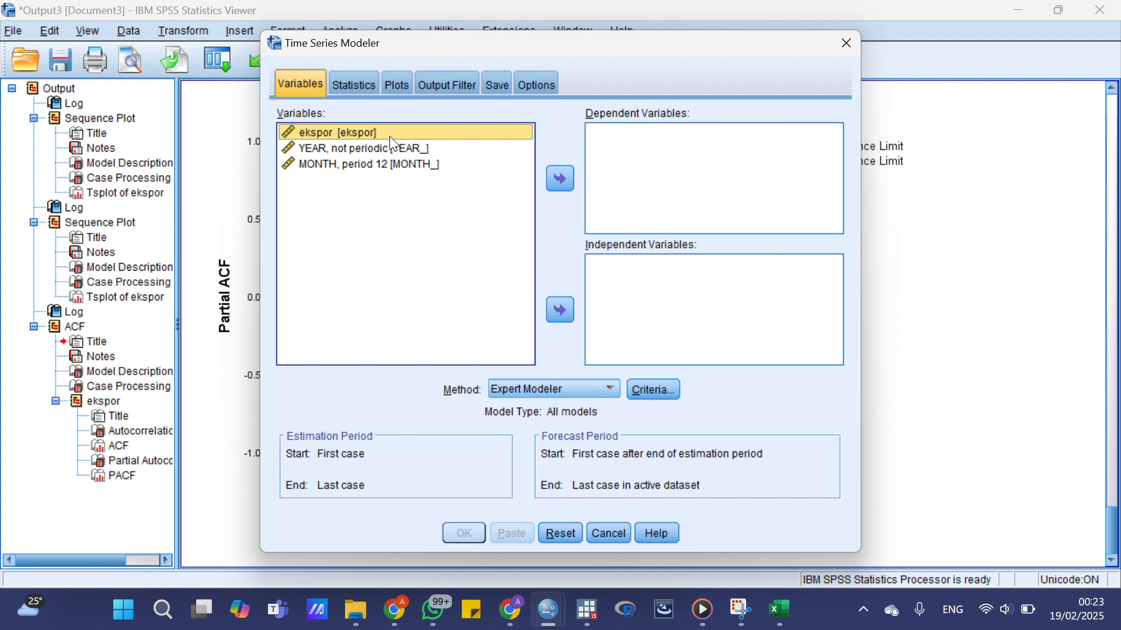
{"action": "left_click", "coordinate": [564, 181]}
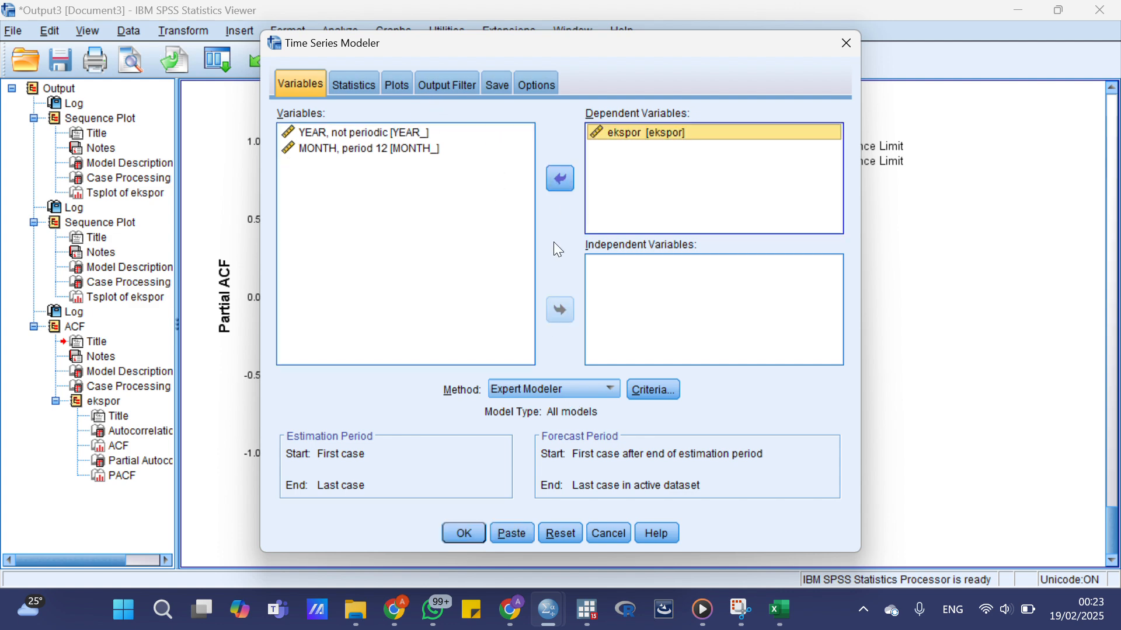
{"action": "left_click", "coordinate": [612, 387]}
{"action": "left_click", "coordinate": [557, 438]}
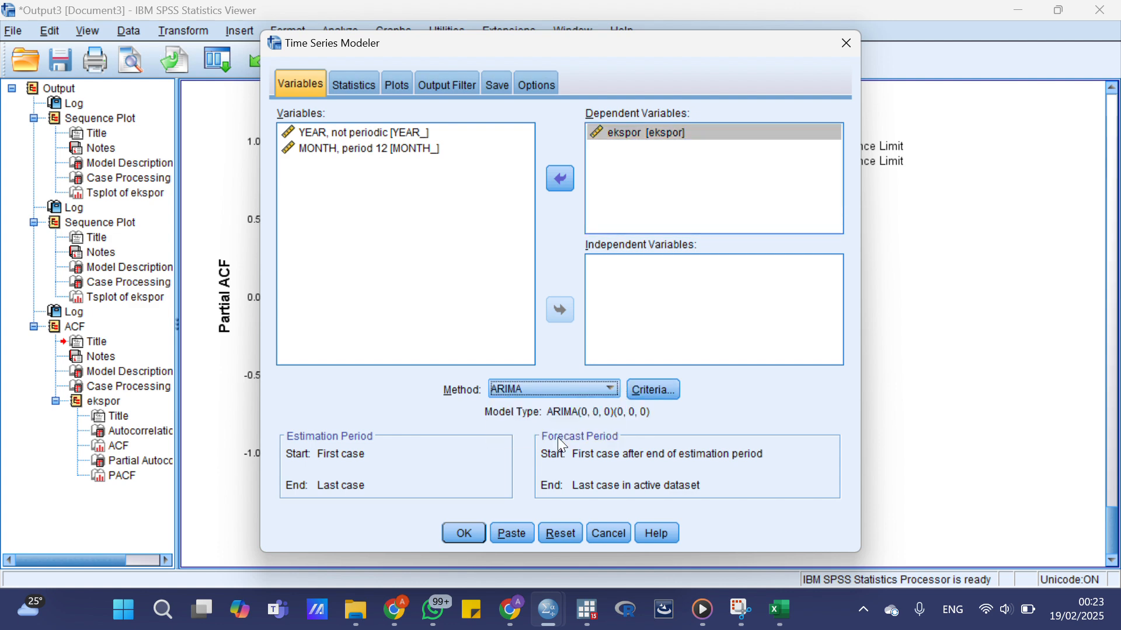
- Set the nonseasonal ARIMA orders to autoregressive (p) 1 and difference (d) 1, and enter the moving average (q) order
{"action": "left_click", "coordinate": [654, 388]}
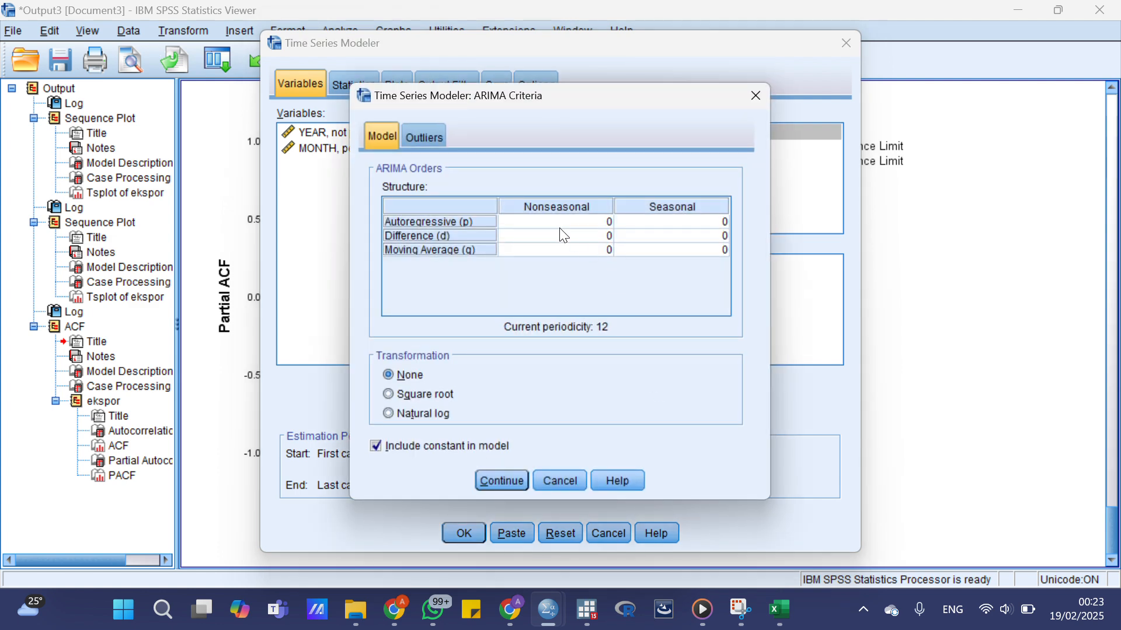
{"action": "left_click", "coordinate": [580, 226]}
{"action": "left_click", "coordinate": [581, 225]}
{"action": "type", "text": "1"}
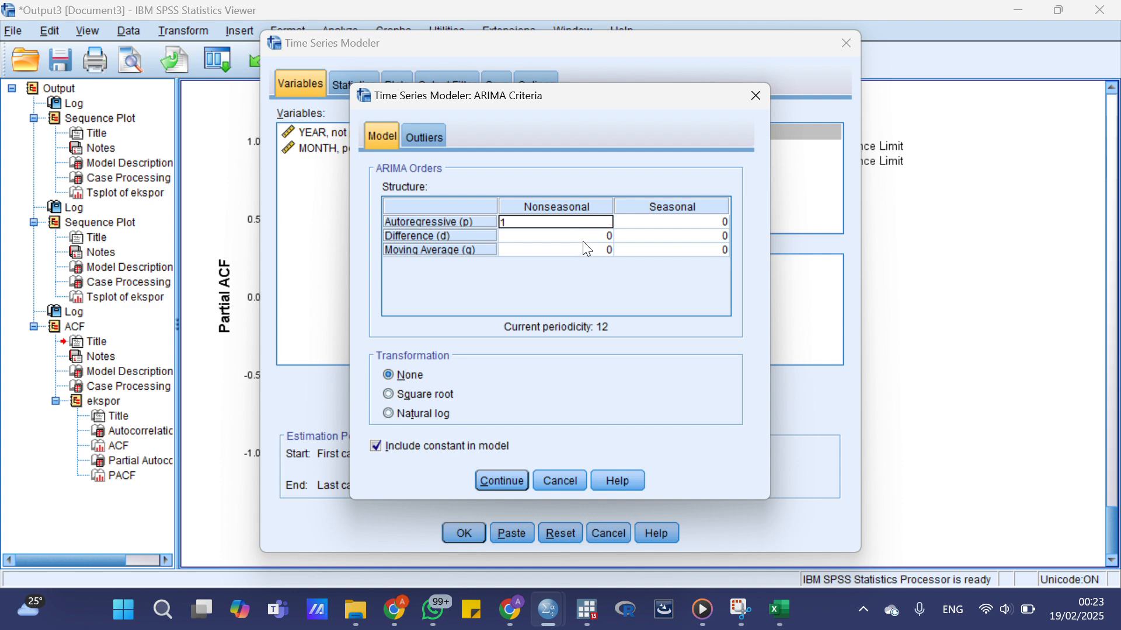
{"action": "left_click", "coordinate": [584, 241]}
{"action": "left_click", "coordinate": [585, 237]}
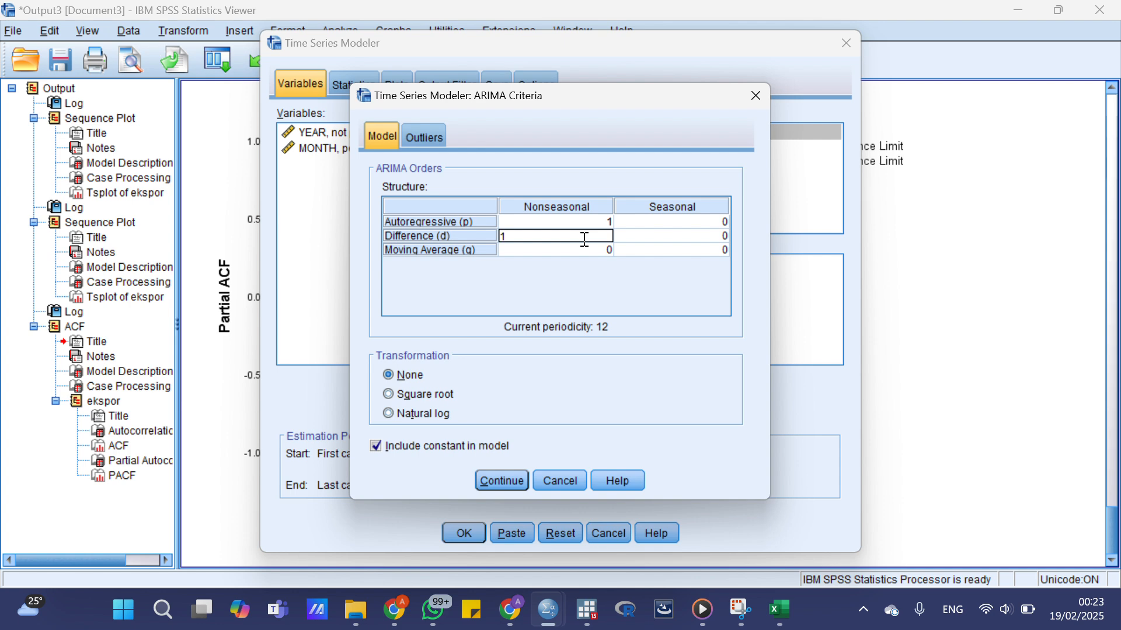
{"action": "left_click", "coordinate": [593, 250]}
{"action": "left_click", "coordinate": [593, 250]}
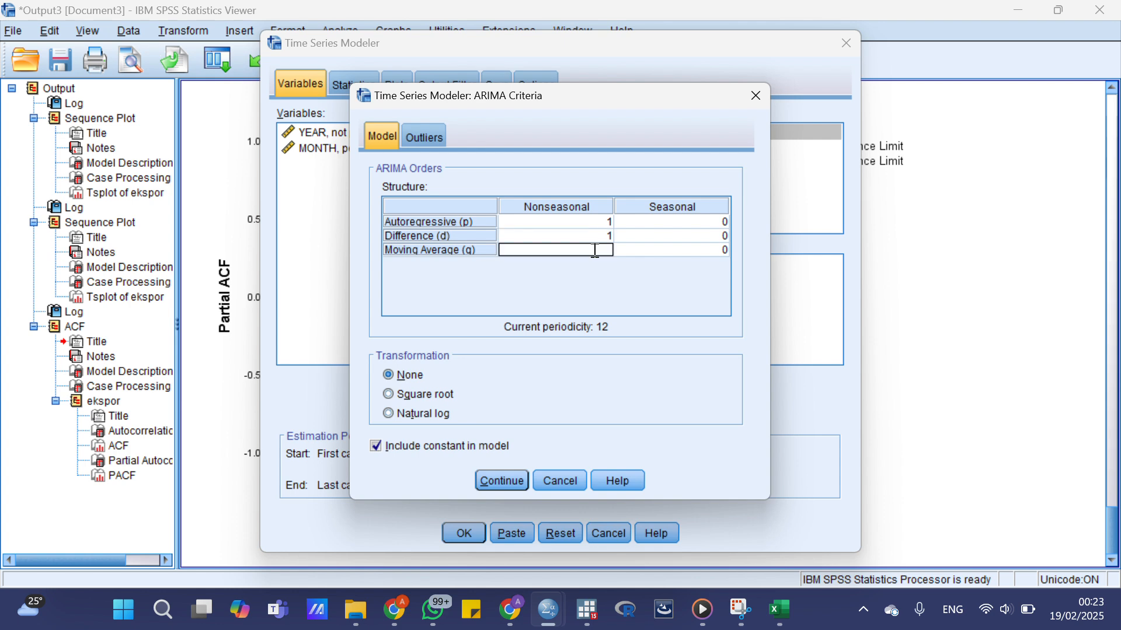
{"action": "left_click", "coordinate": [488, 482]}
- Add R square, root mean square error and mean absolute percentage error to the model's fit measures
{"action": "left_click", "coordinate": [363, 93]}
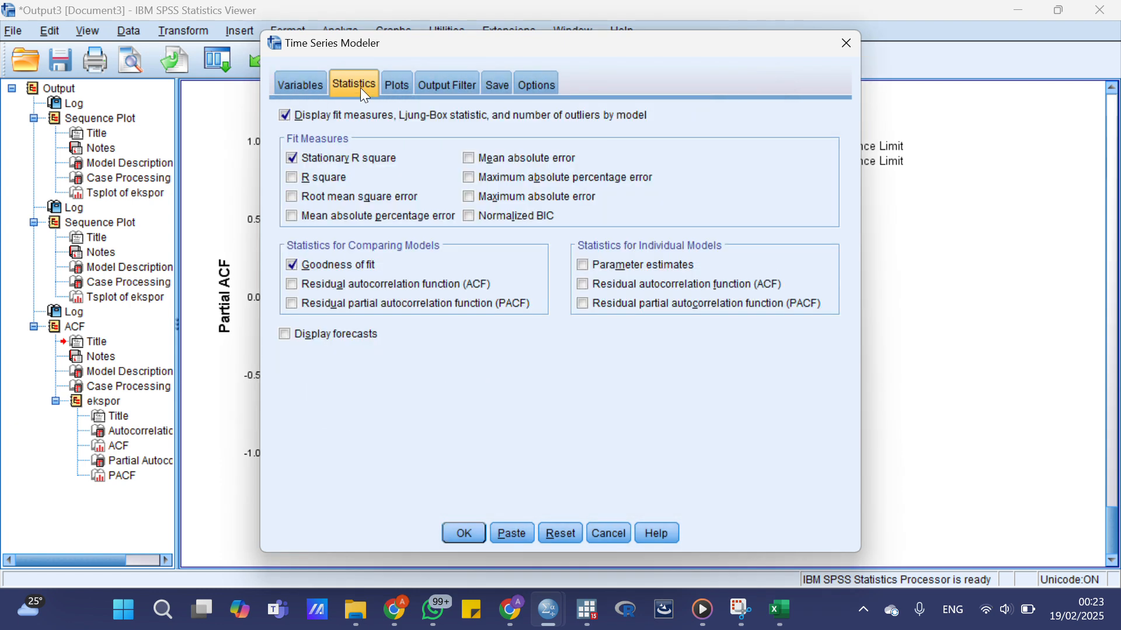
{"action": "left_click", "coordinate": [292, 179]}
{"action": "left_click", "coordinate": [290, 199]}
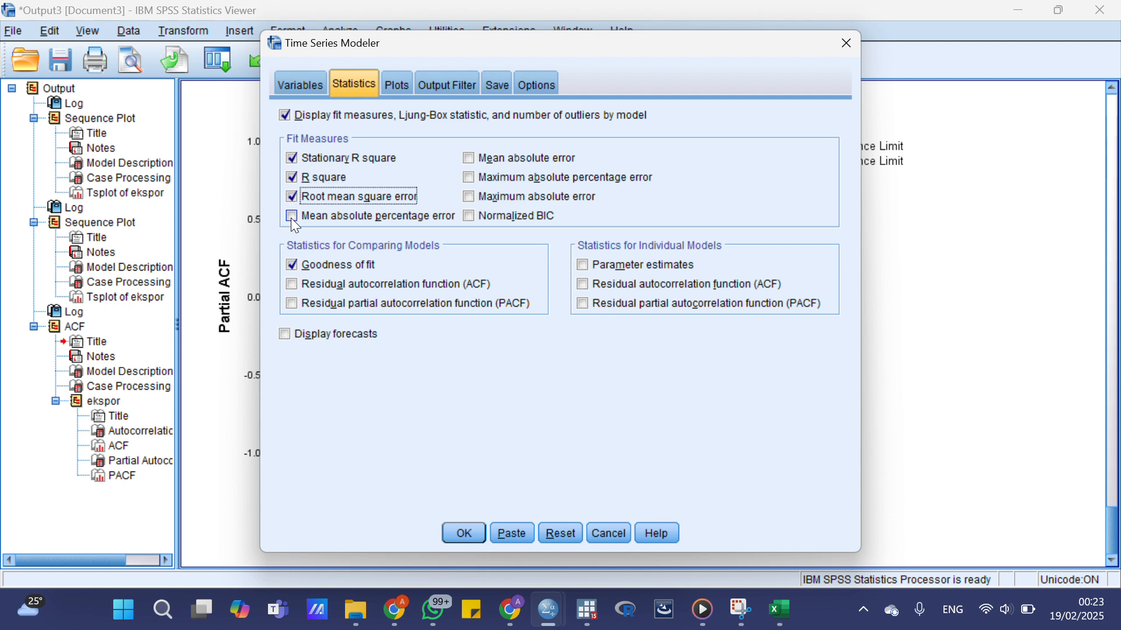
{"action": "left_click", "coordinate": [292, 217]}
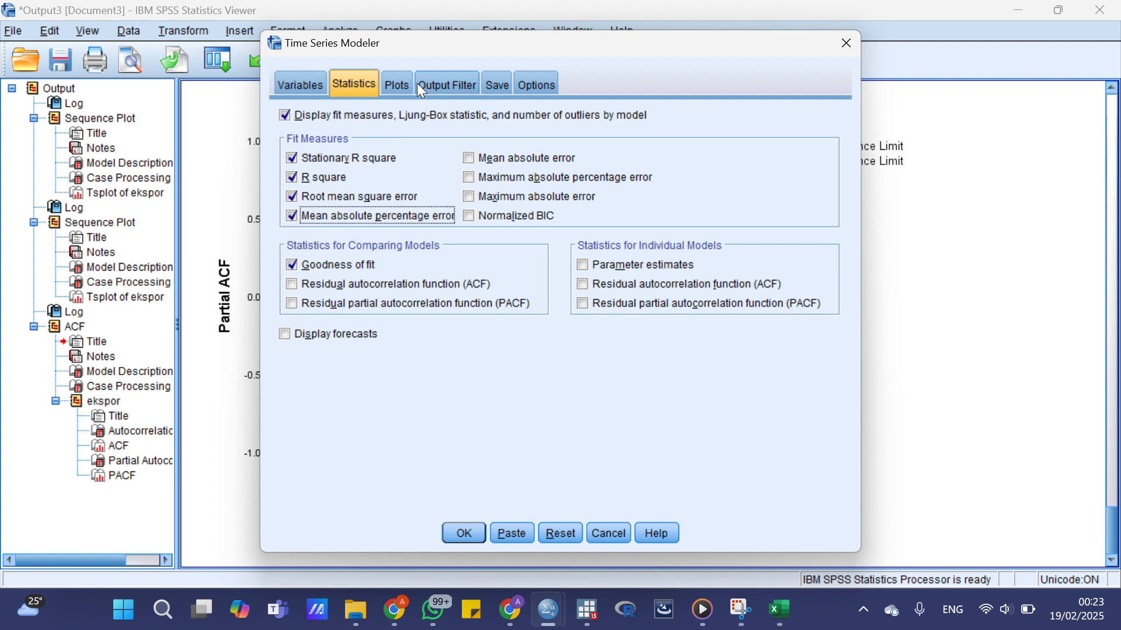
- Include fit values, confidence intervals for forecasts and confidence intervals for fit values in the individual model plots
{"action": "left_click", "coordinate": [402, 89]}
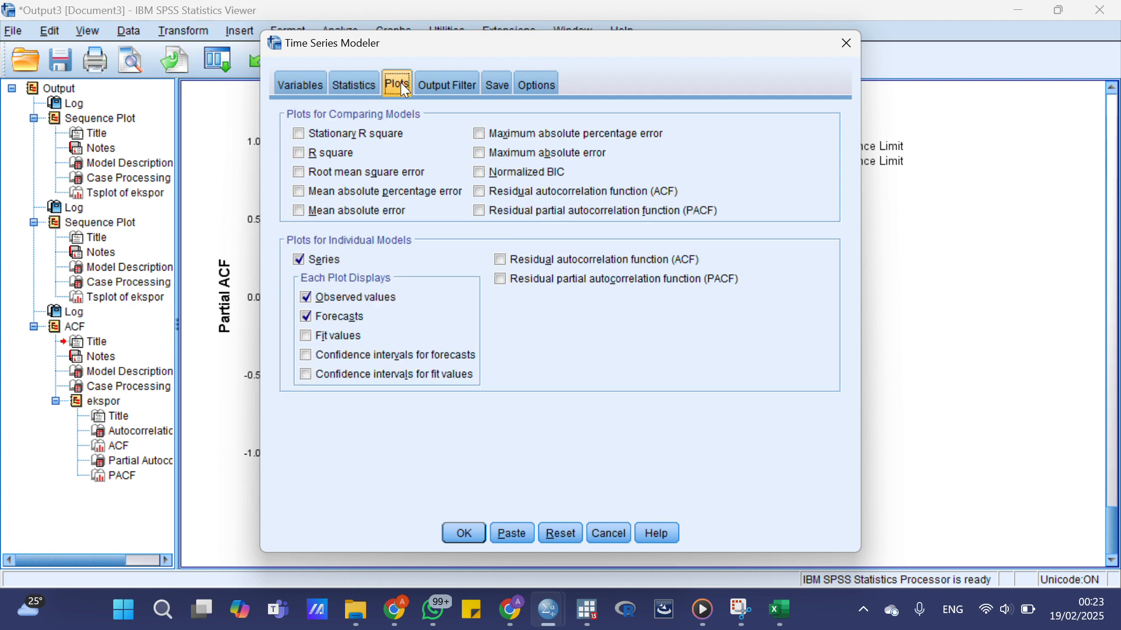
{"action": "left_click", "coordinate": [306, 342]}
{"action": "left_click", "coordinate": [304, 360]}
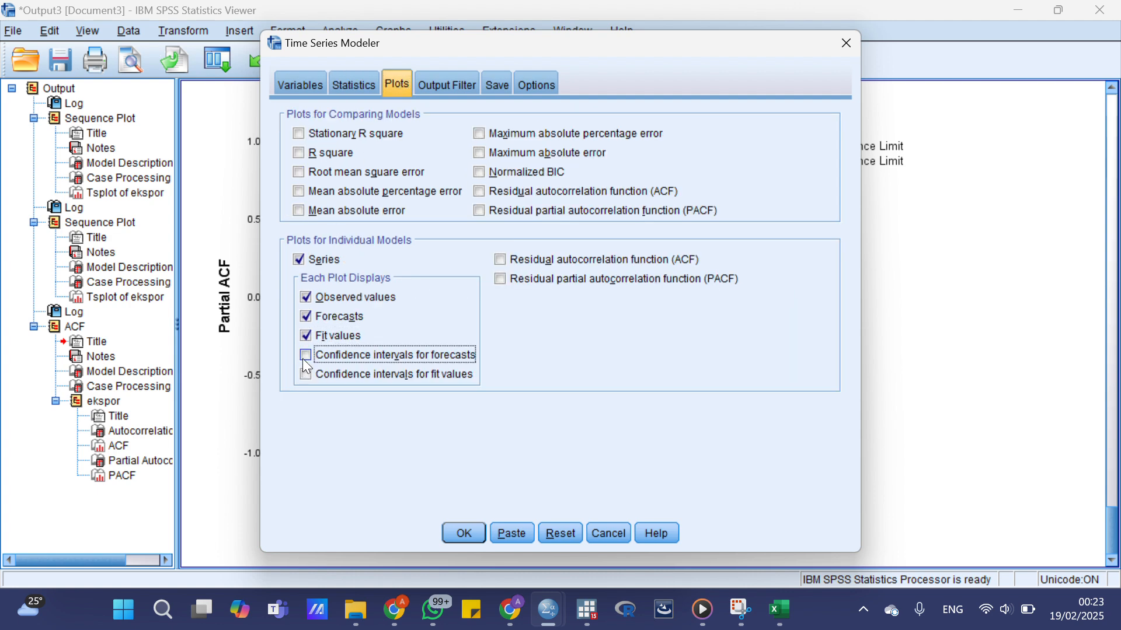
{"action": "left_click", "coordinate": [303, 379]}
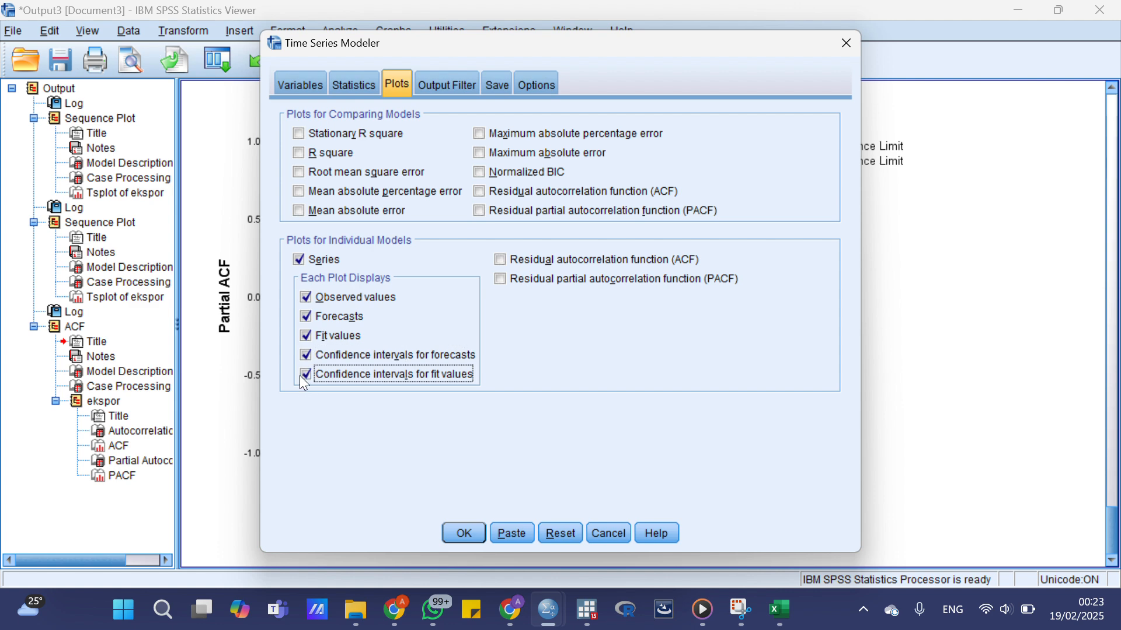
- Save the model's predicted values, lower and upper confidence limits, and noise residuals as new variables
{"action": "left_click", "coordinate": [457, 96]}
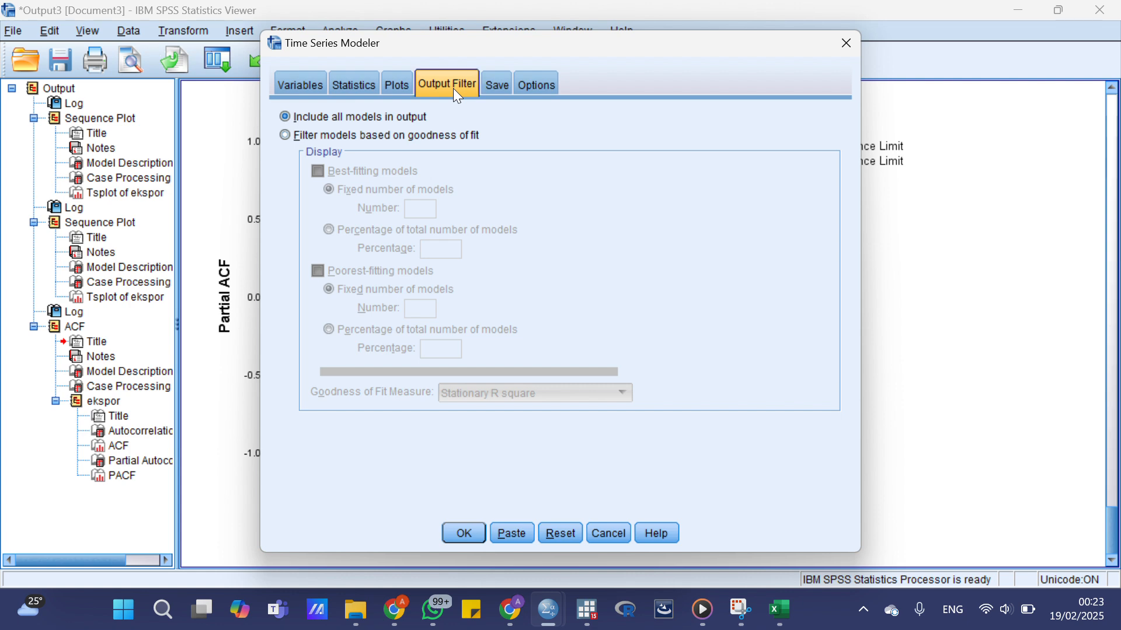
{"action": "left_click", "coordinate": [491, 88]}
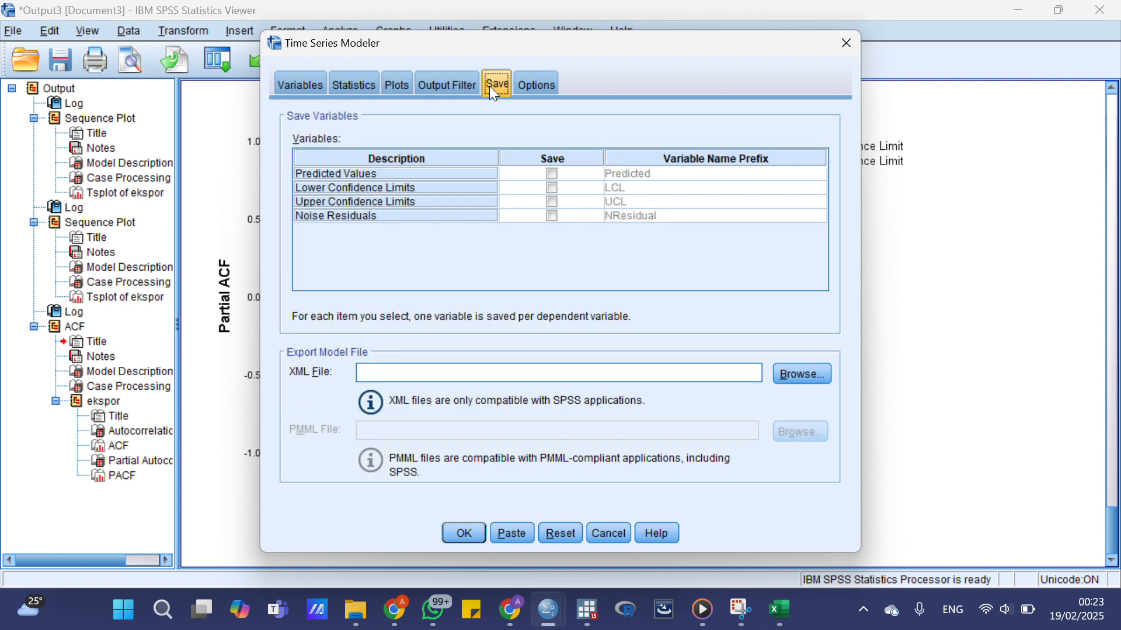
{"action": "left_click", "coordinate": [551, 179]}
{"action": "left_click", "coordinate": [550, 189]}
{"action": "left_click", "coordinate": [553, 201]}
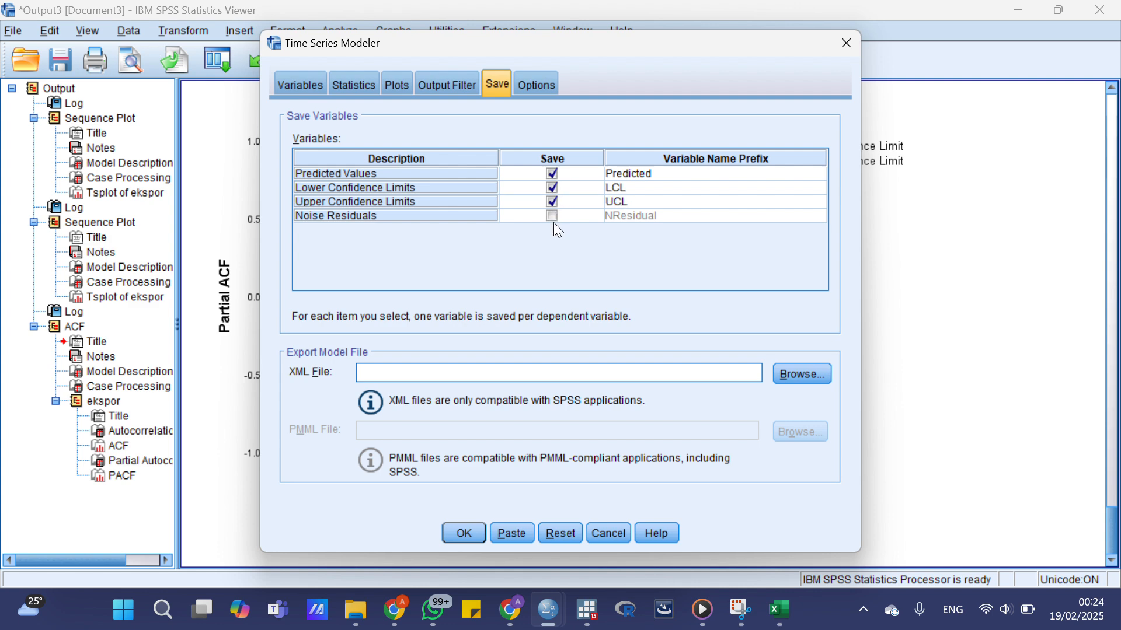
{"action": "left_click", "coordinate": [552, 217]}
- Set the forecast period to run through a specified date, year 2021 and month 1, and run the ARIMA model
{"action": "left_click", "coordinate": [548, 89]}
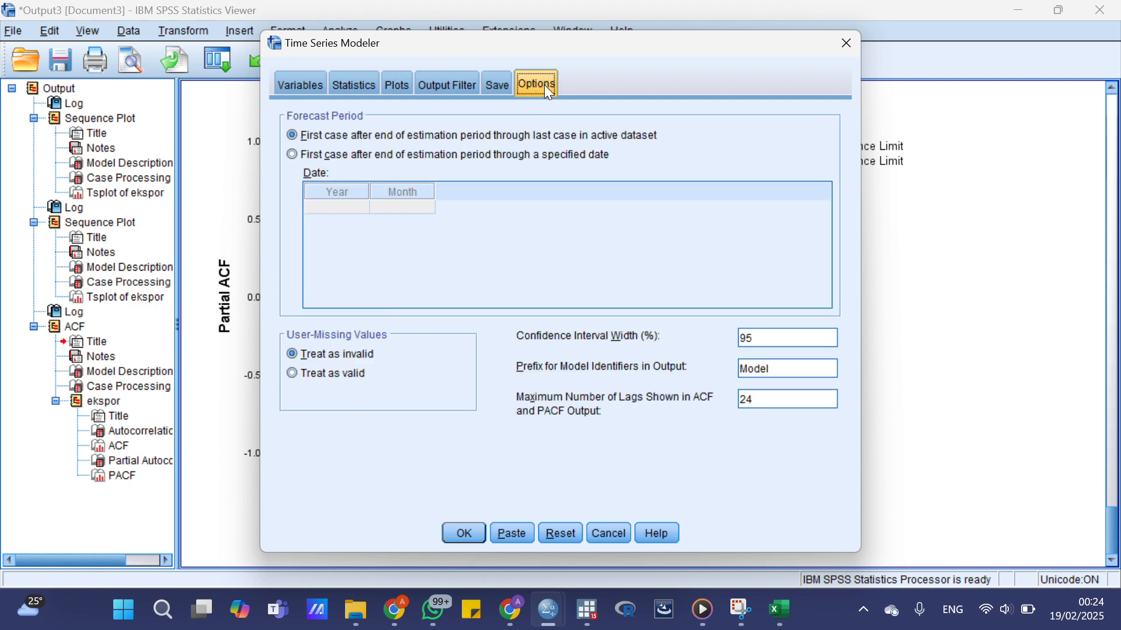
{"action": "left_click", "coordinate": [293, 154]}
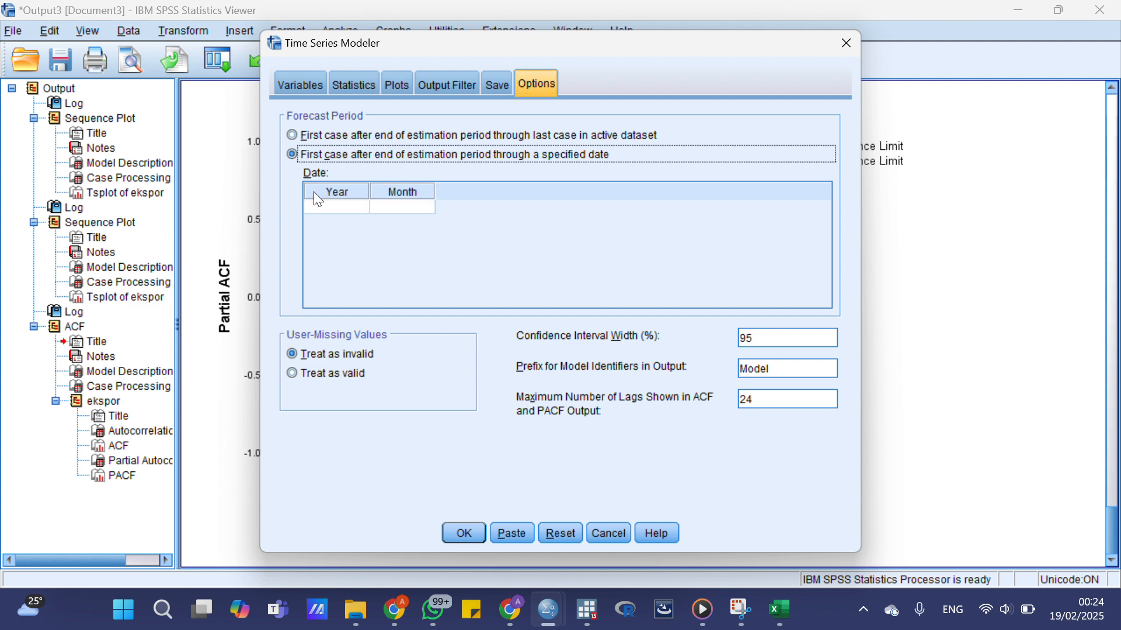
{"action": "left_click", "coordinate": [344, 208]}
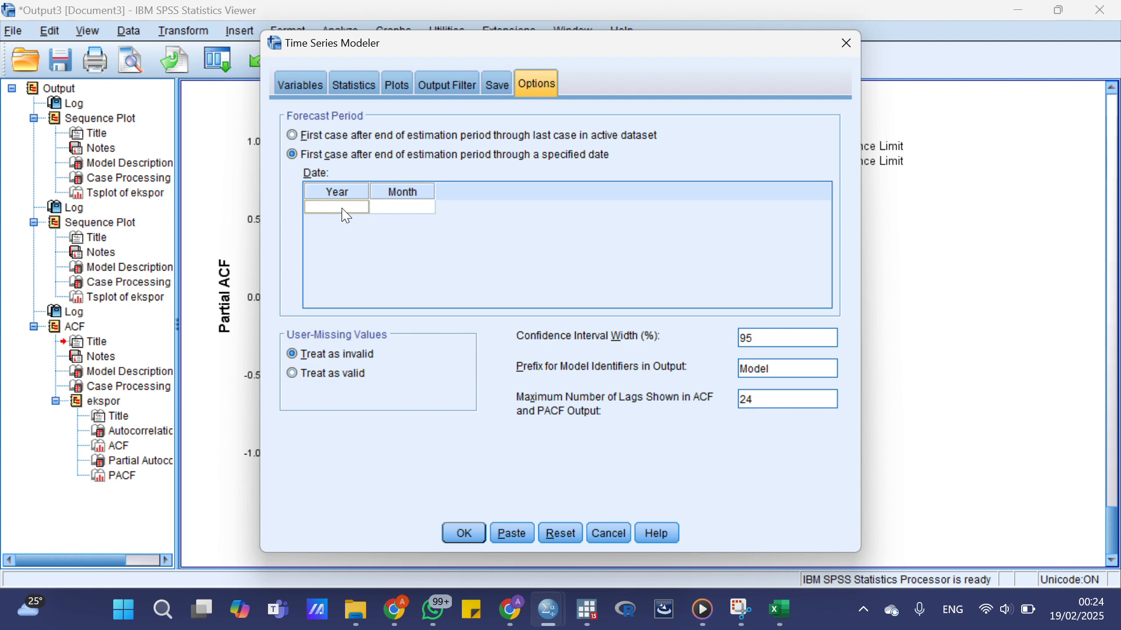
{"action": "type", "text": "2021"}
{"action": "left_click", "coordinate": [390, 207]}
{"action": "type", "text": "1"}
{"action": "left_click", "coordinate": [464, 533]}
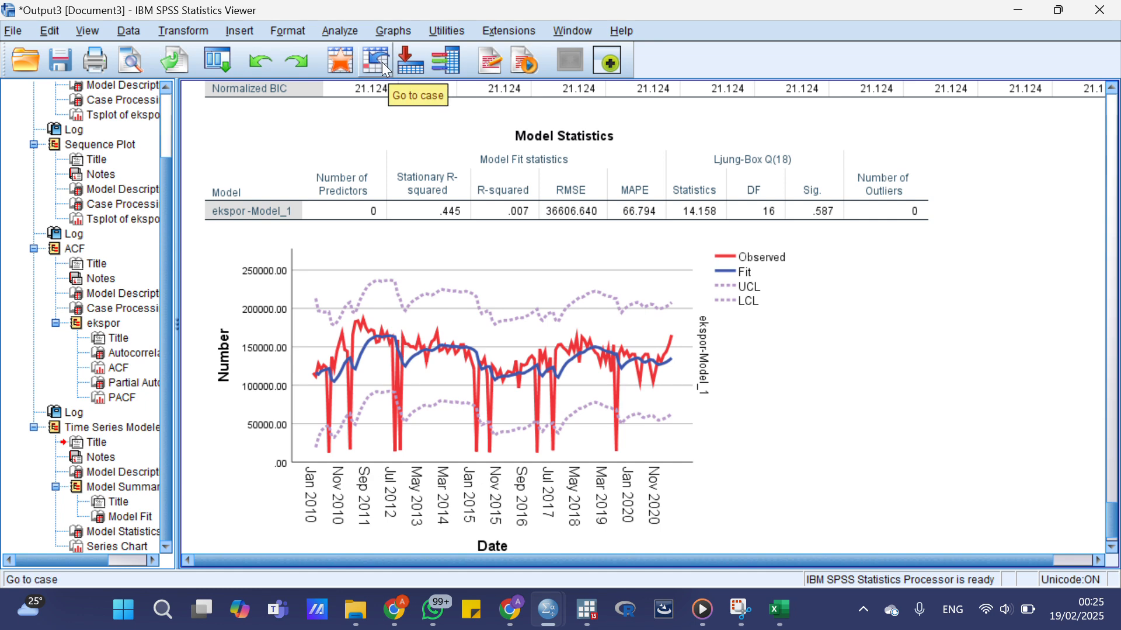
- Rerun the traditional ekspor model as ARIMA(1,1,0) by setting the nonseasonal moving average (q) order to 0
{"action": "left_click", "coordinate": [340, 31]}
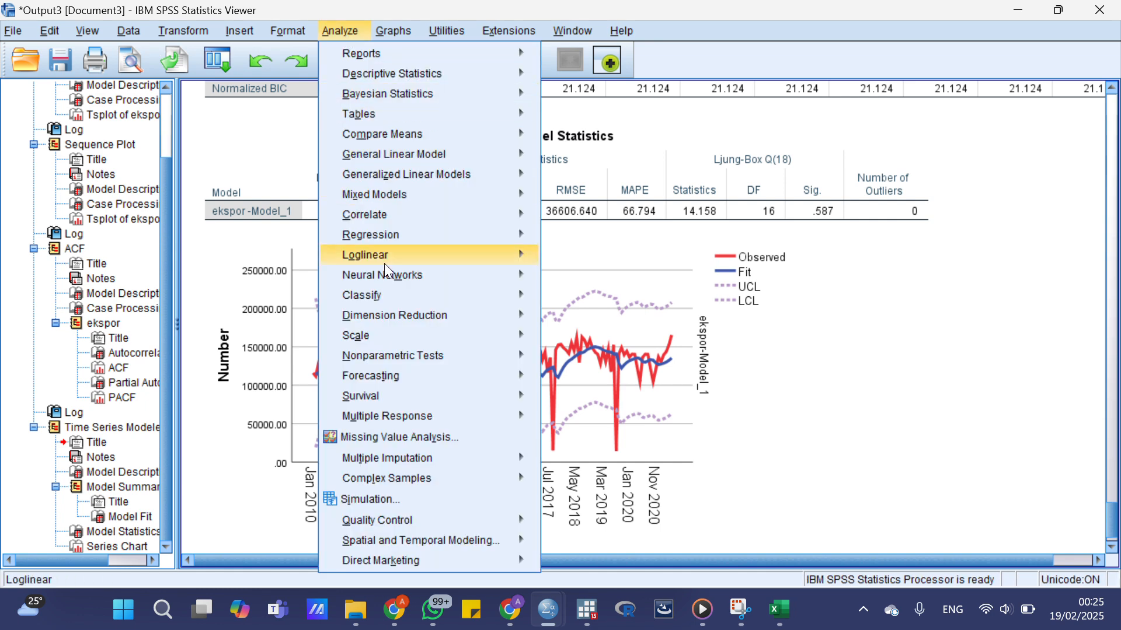
{"action": "mouse_move", "coordinate": [397, 395]}
{"action": "mouse_move", "coordinate": [407, 377]}
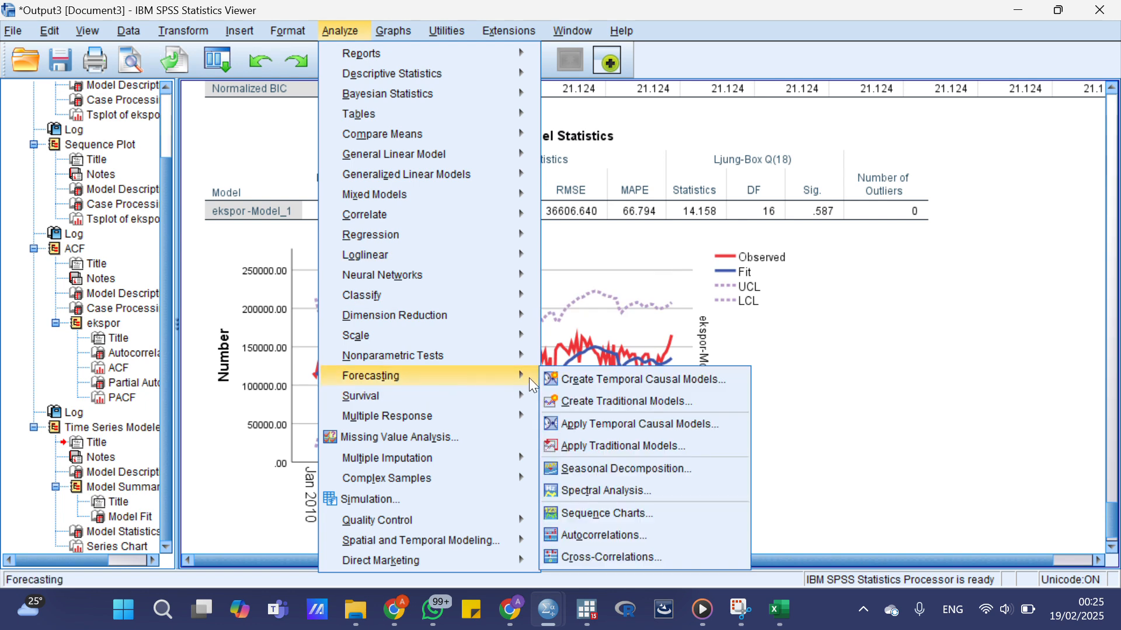
{"action": "left_click", "coordinate": [562, 401]}
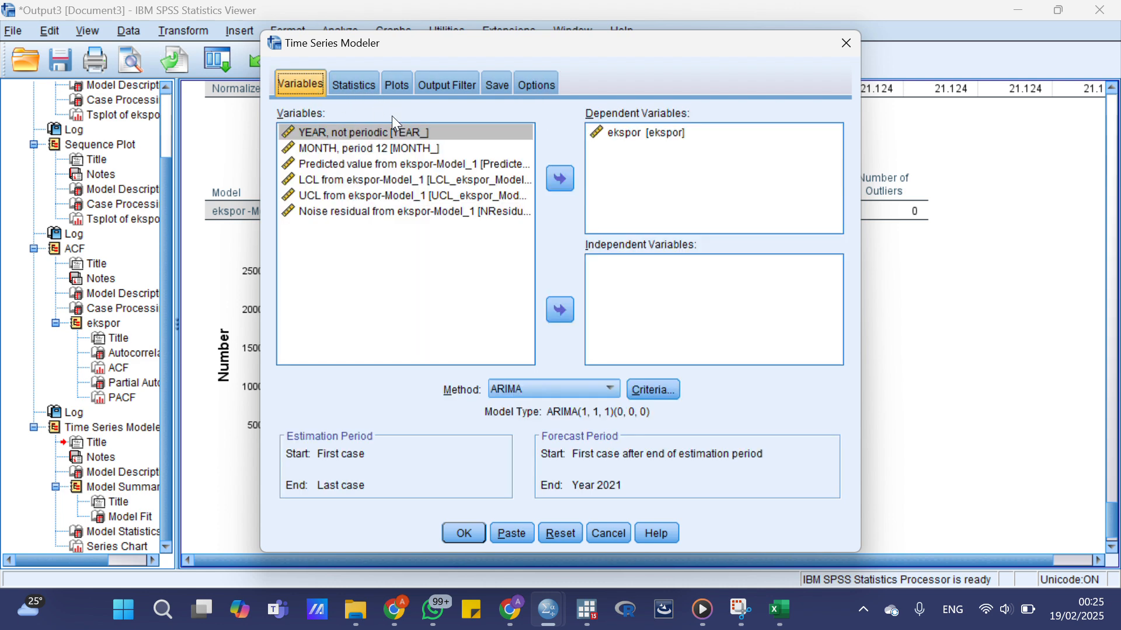
{"action": "left_click", "coordinate": [648, 398]}
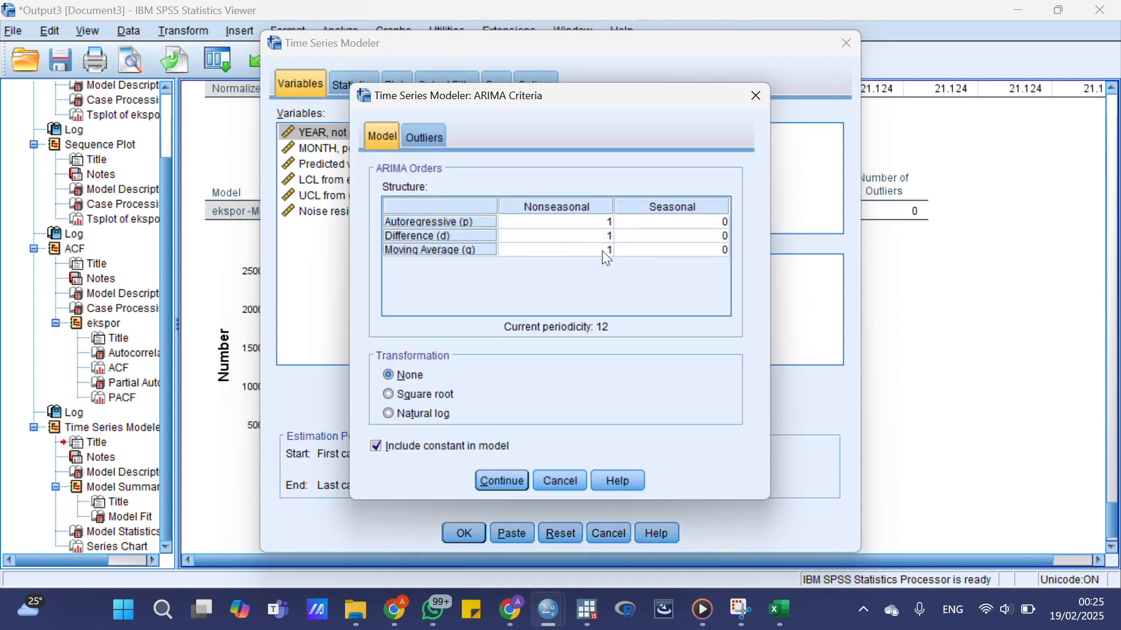
{"action": "left_click", "coordinate": [602, 251]}
{"action": "type", "text": "0"}
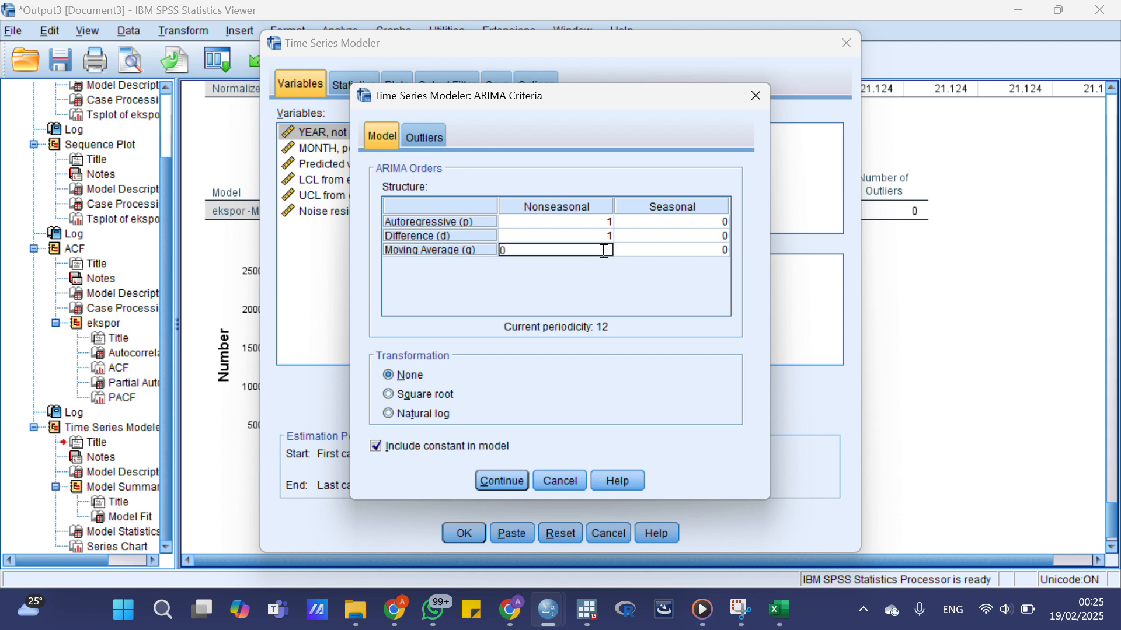
{"action": "left_click", "coordinate": [516, 482]}
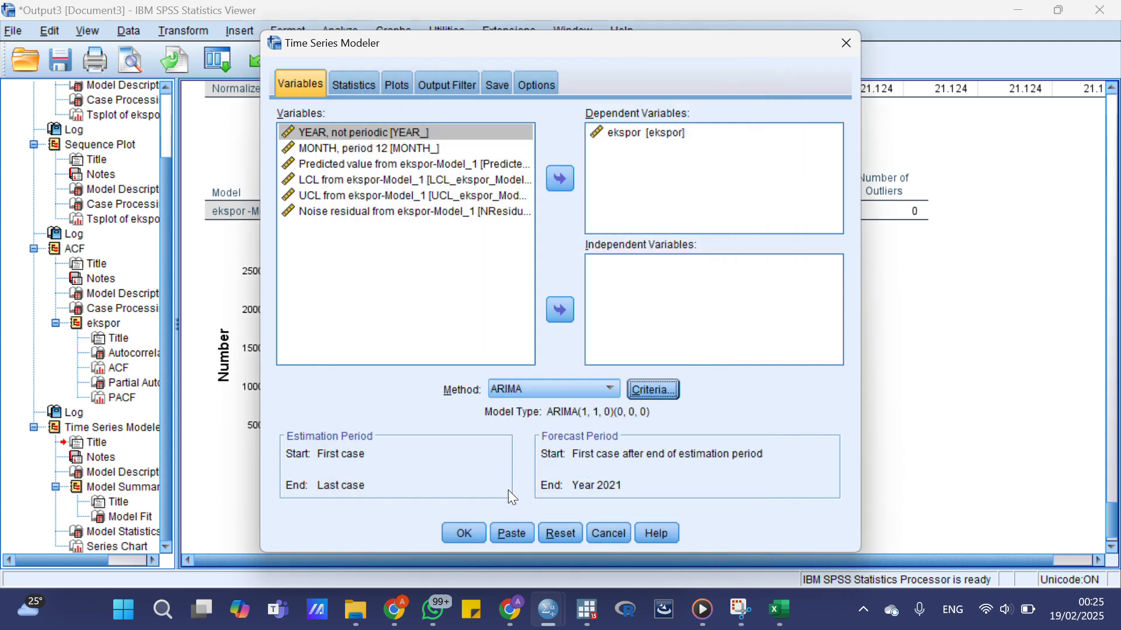
{"action": "left_click", "coordinate": [469, 541]}
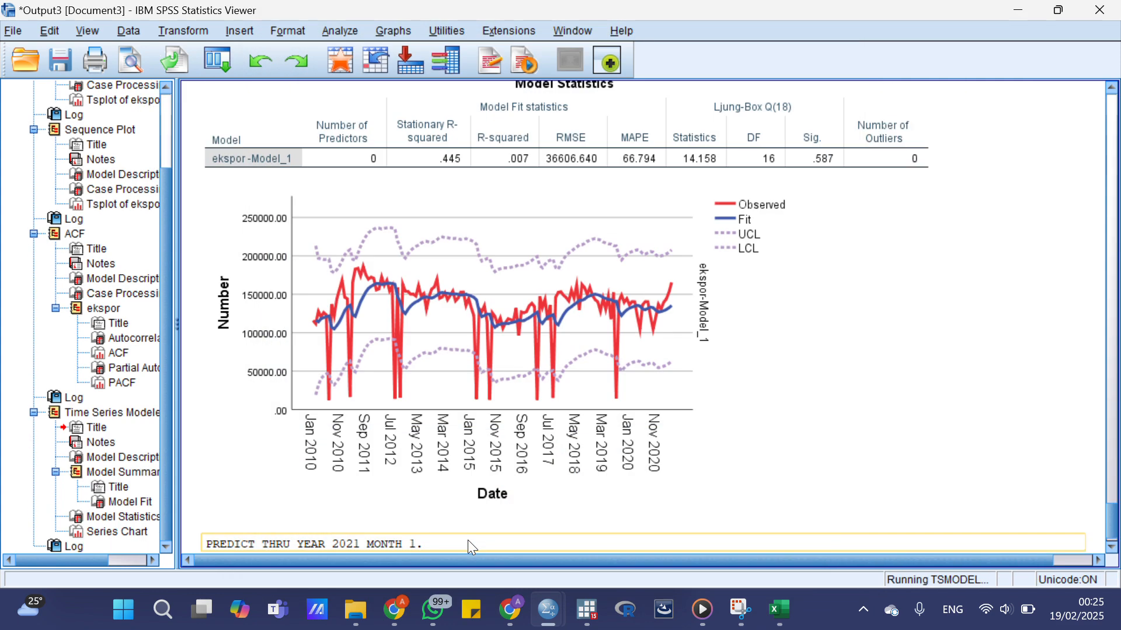
{"action": "scroll", "coordinate": [577, 435], "scroll_direction": "down", "scroll_amount": 5}
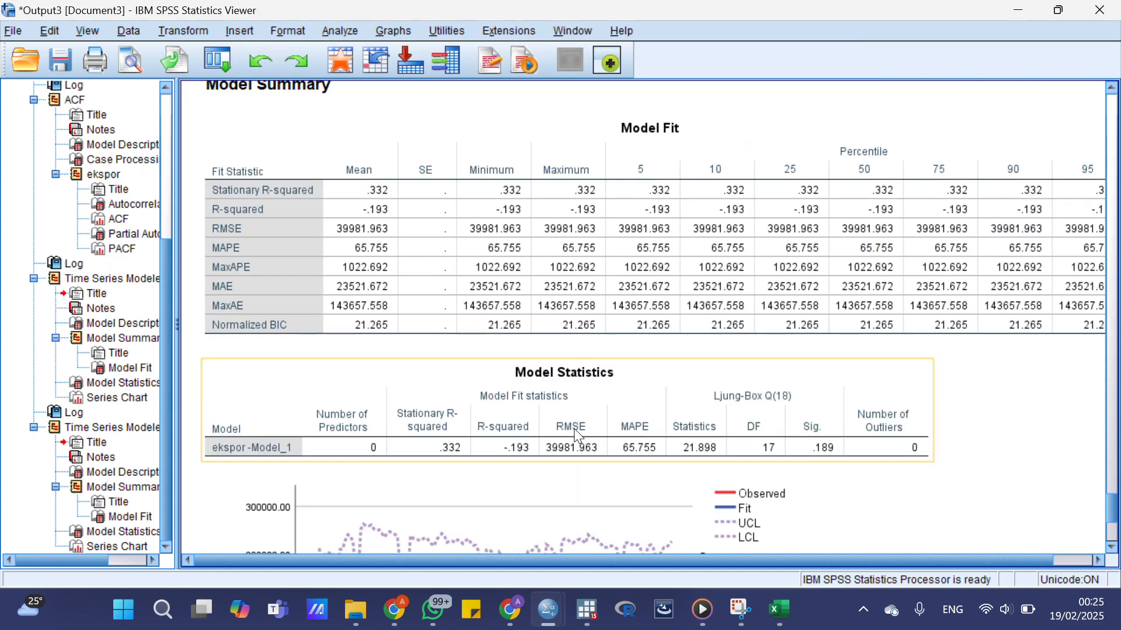
{"action": "scroll", "coordinate": [577, 436], "scroll_direction": "down", "scroll_amount": 3}
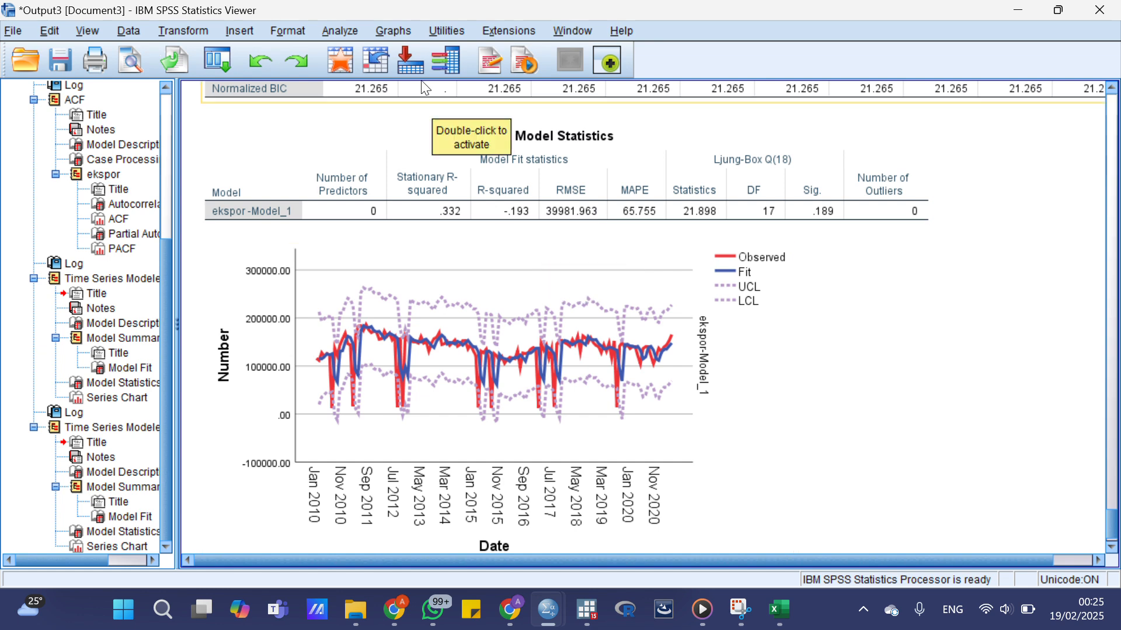
- Rerun the traditional ekspor model as ARIMA(0,1,0) by setting the nonseasonal autoregressive (p) order to 0
{"action": "left_click", "coordinate": [344, 31]}
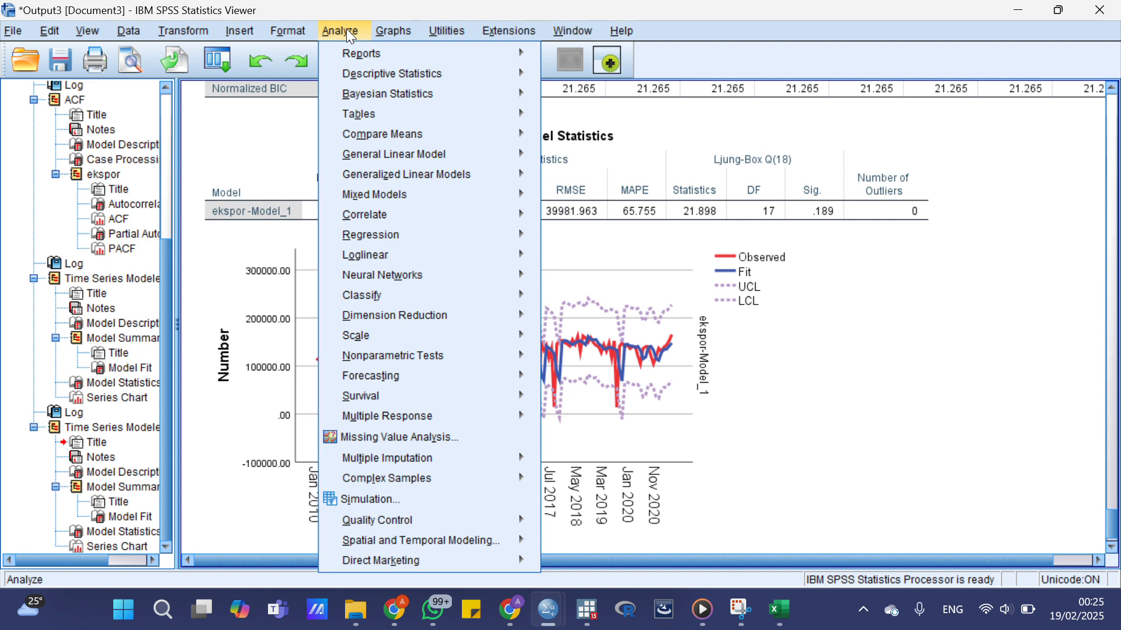
{"action": "mouse_move", "coordinate": [353, 381]}
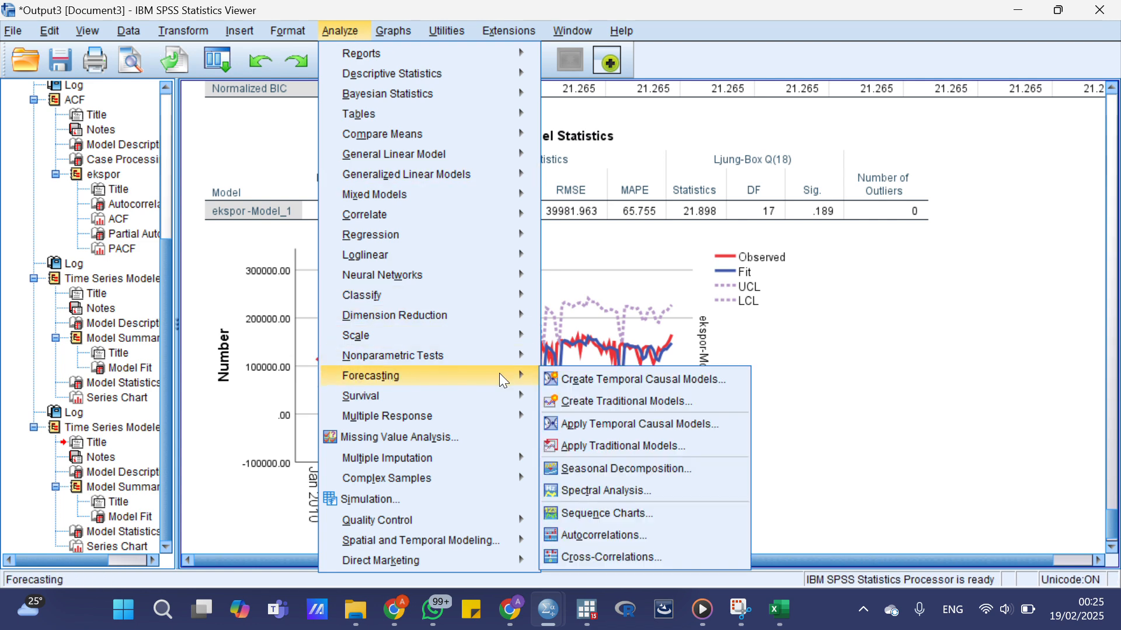
{"action": "left_click", "coordinate": [591, 400]}
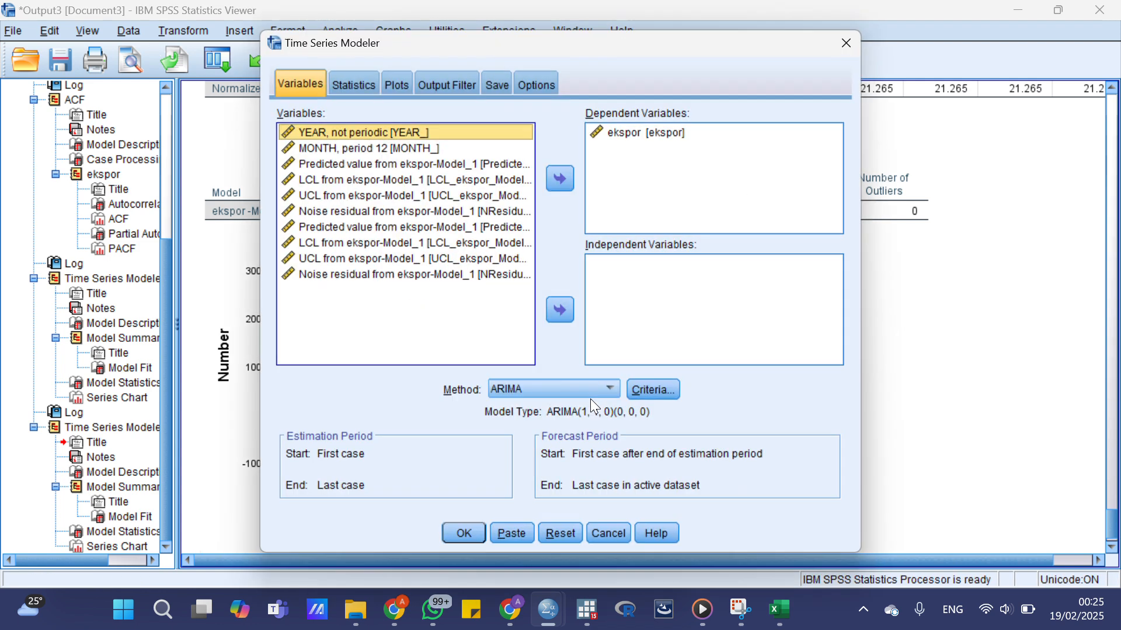
{"action": "left_click", "coordinate": [650, 391]}
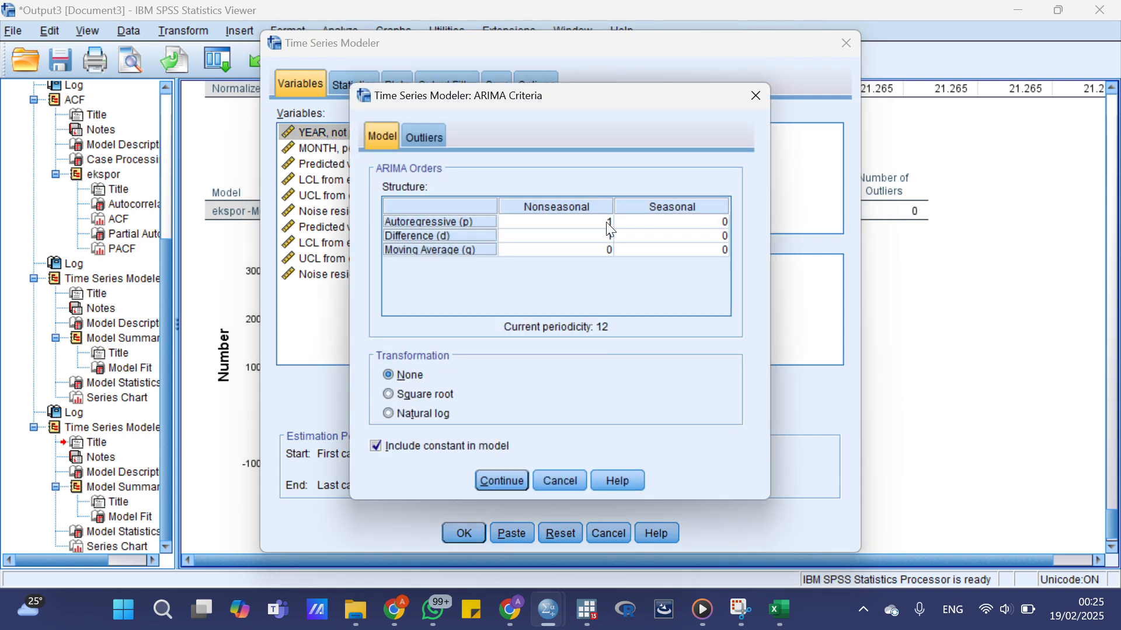
{"action": "left_click", "coordinate": [609, 225]}
{"action": "type", "text": "0"}
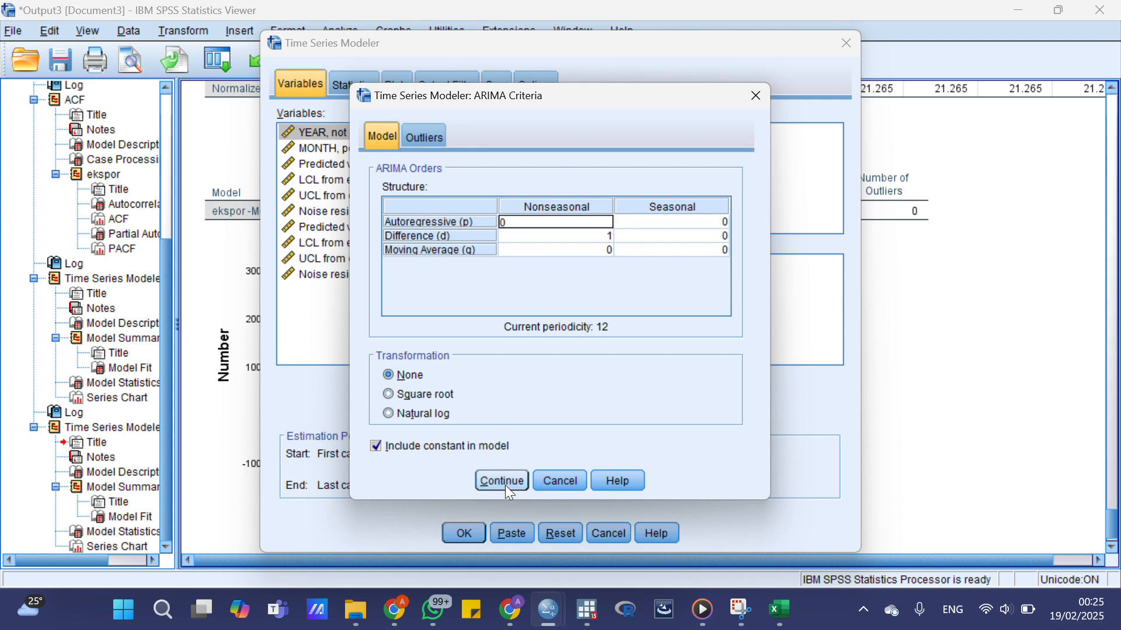
{"action": "left_click", "coordinate": [503, 480]}
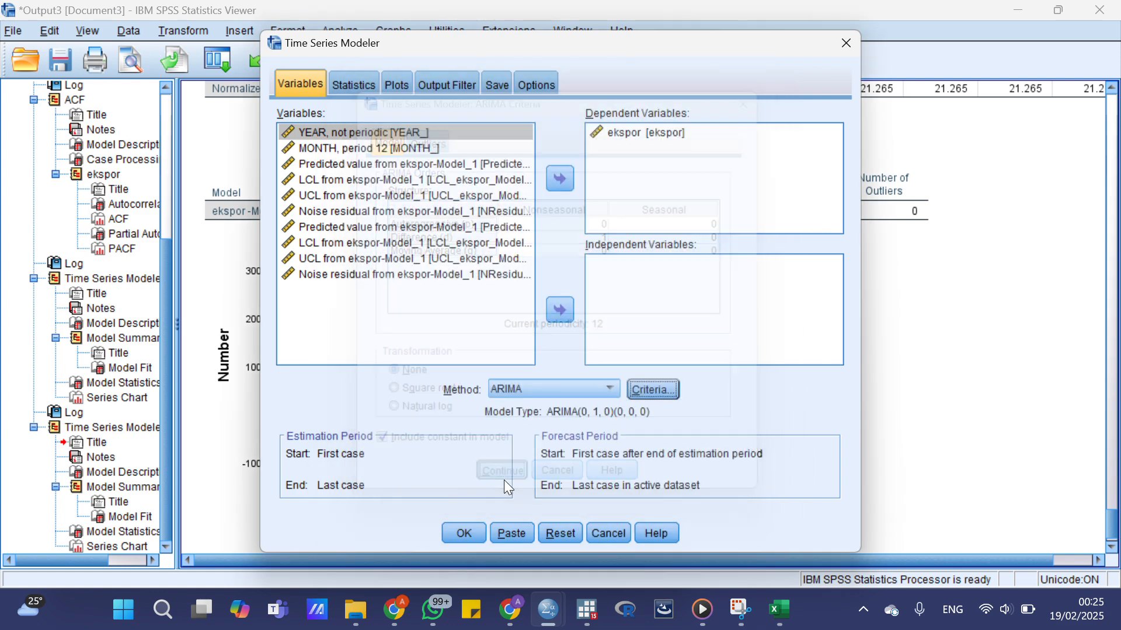
{"action": "left_click", "coordinate": [464, 534]}
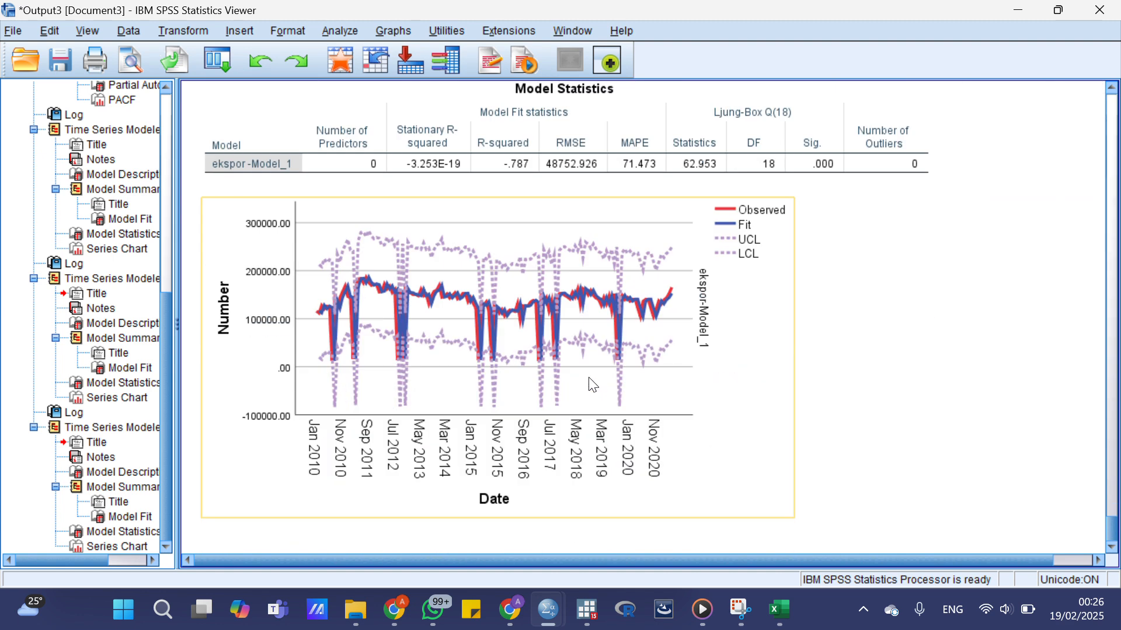
- Rerun the traditional ekspor model as ARIMA(0,1,1) with nonseasonal moving average (q) order 1, and review its fit statistics and series chart
{"action": "left_click", "coordinate": [350, 32]}
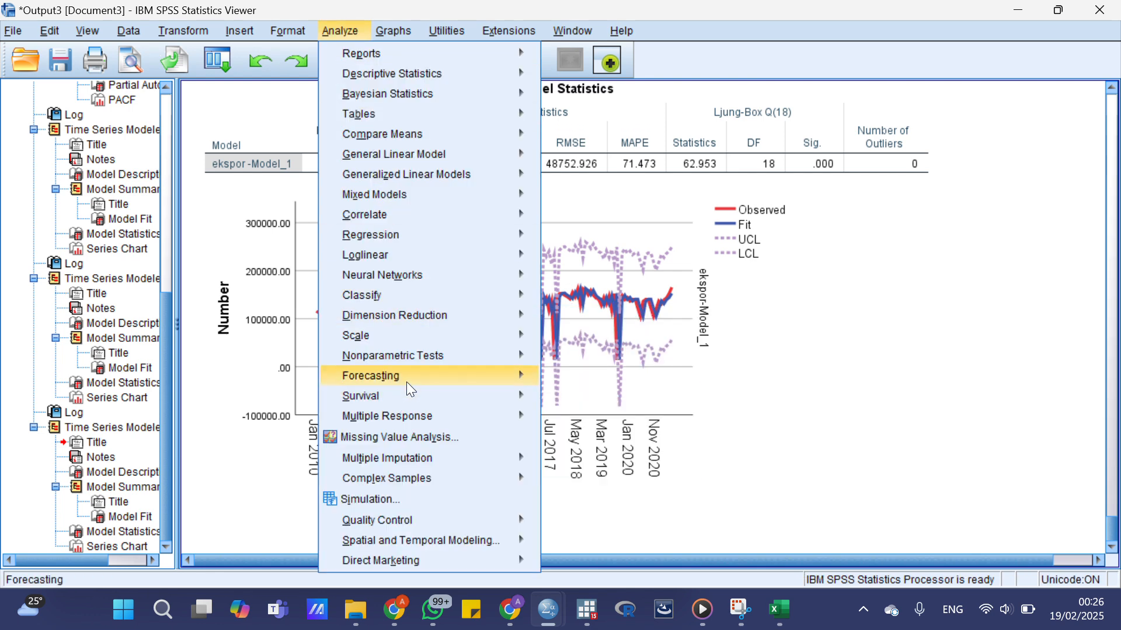
{"action": "mouse_move", "coordinate": [405, 381]}
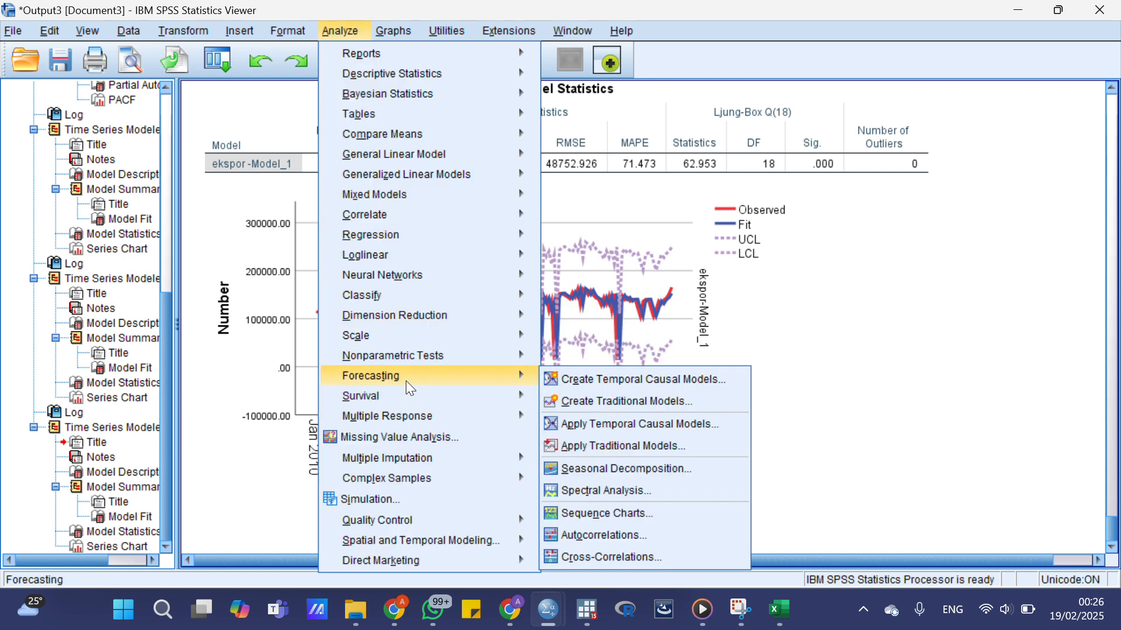
{"action": "left_click", "coordinate": [585, 402]}
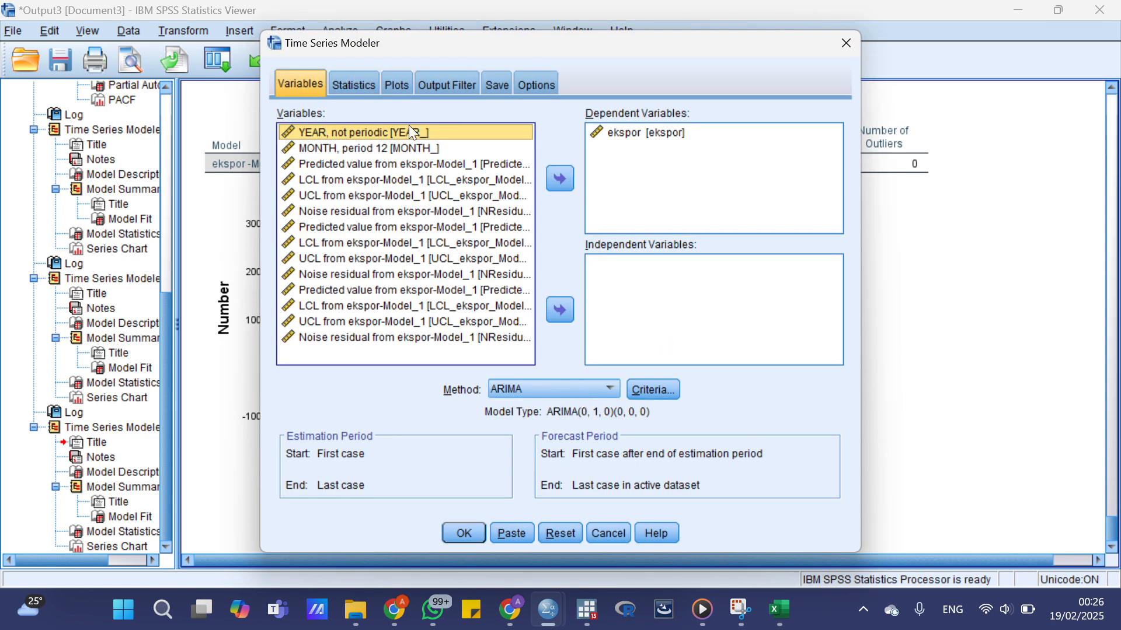
{"action": "left_click", "coordinate": [652, 390]}
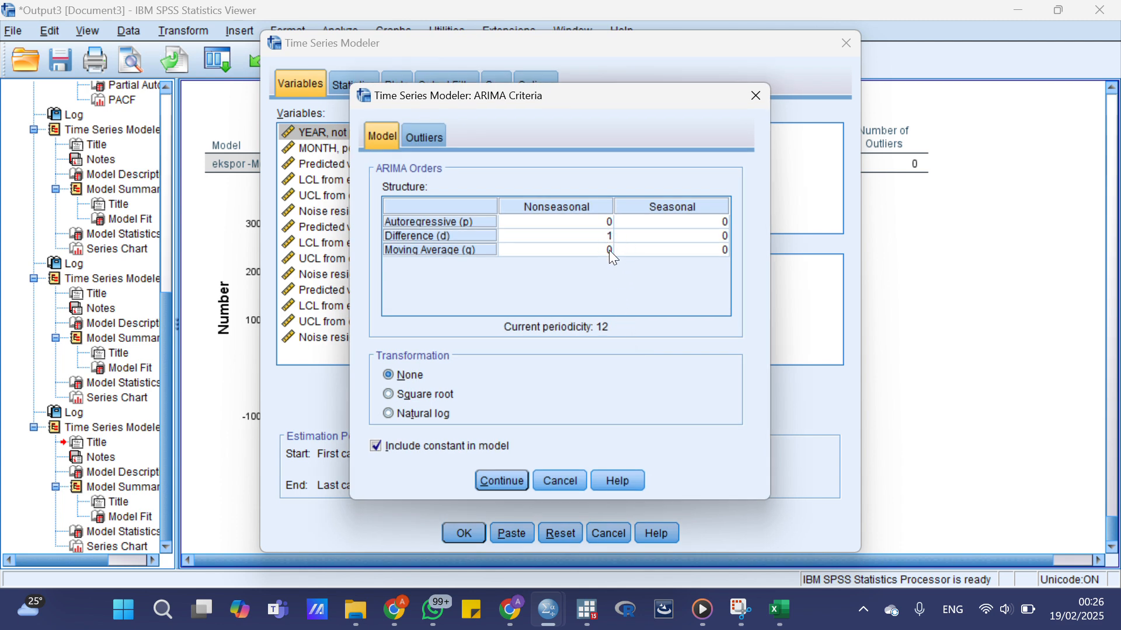
{"action": "left_click", "coordinate": [608, 250]}
{"action": "left_click", "coordinate": [608, 249]}
{"action": "type", "text": "1"}
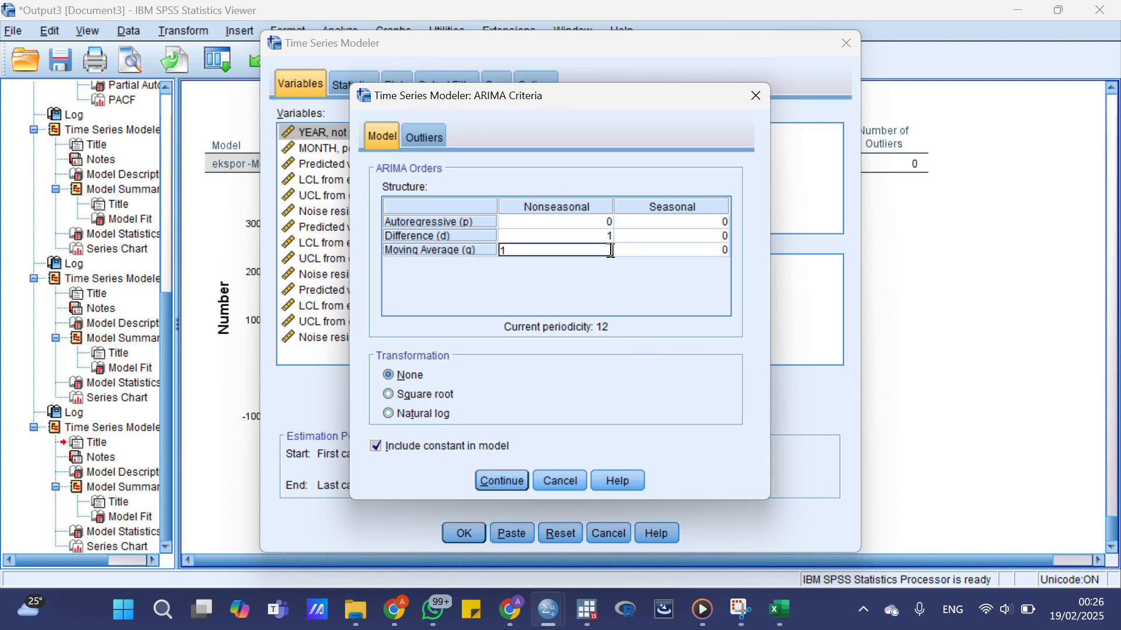
{"action": "left_click", "coordinate": [495, 486]}
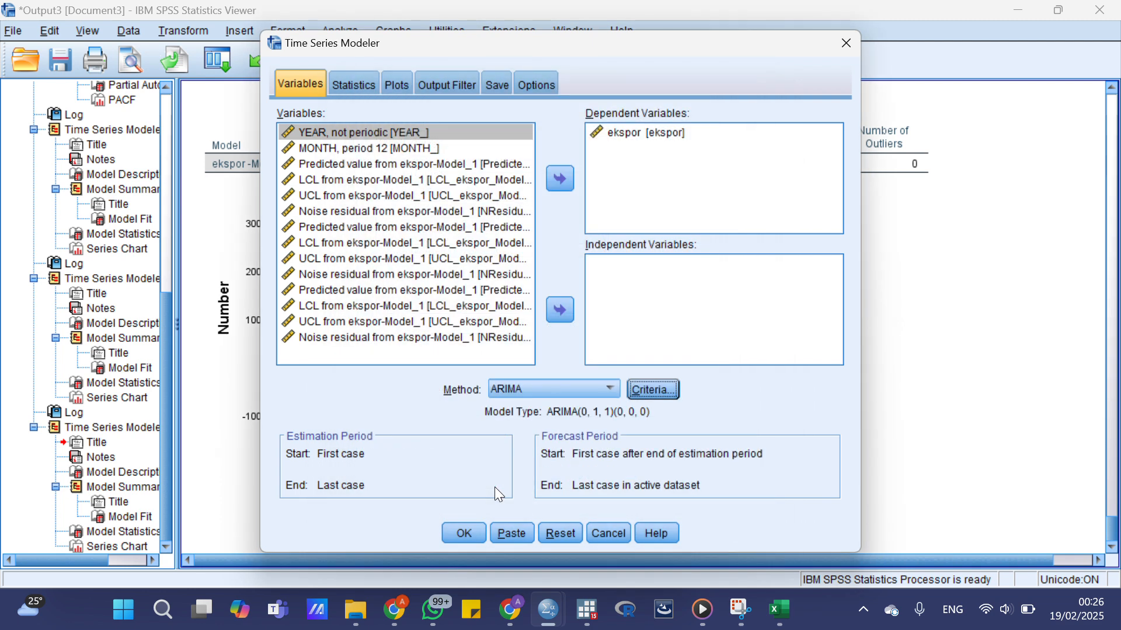
{"action": "left_click", "coordinate": [464, 534]}
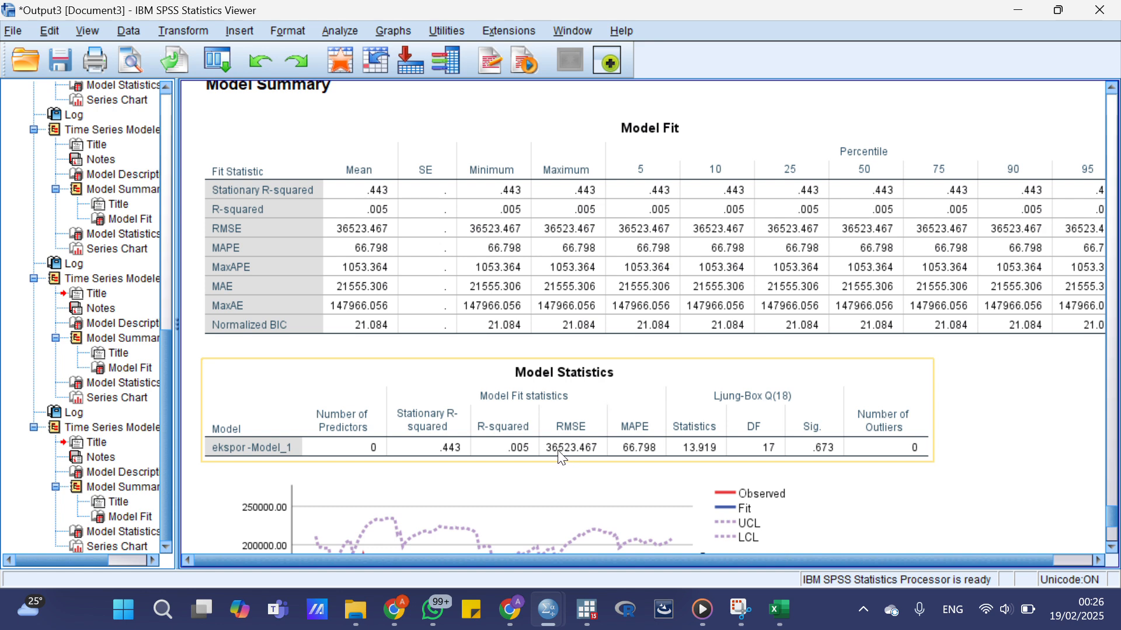
{"action": "left_click", "coordinate": [992, 428]}
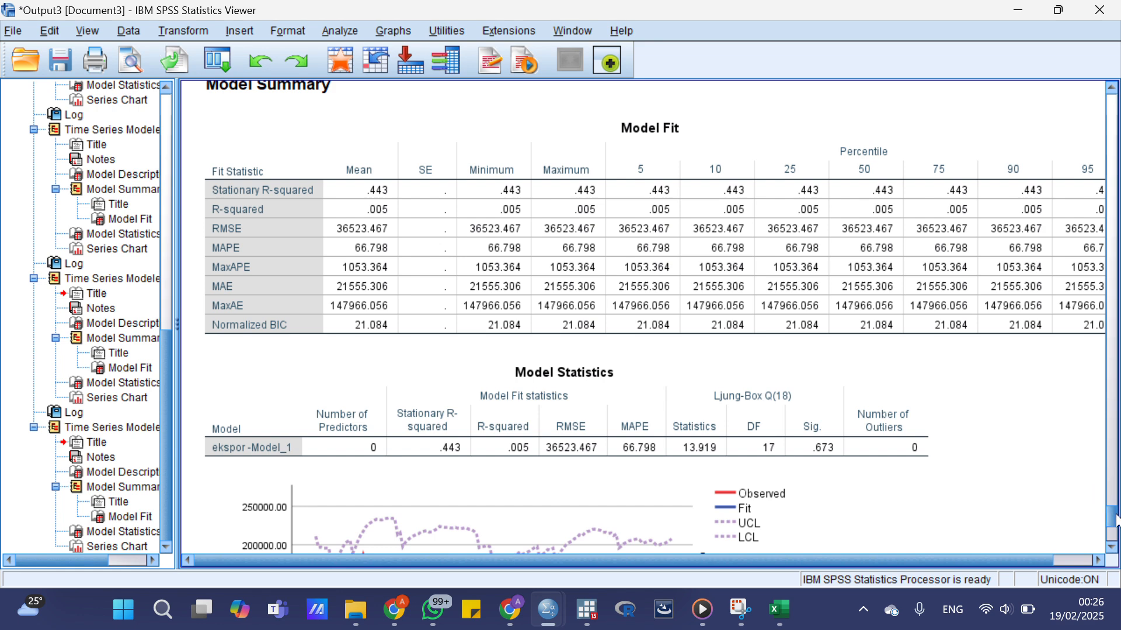
{"action": "mouse_move", "coordinate": [1115, 518]}
{"action": "left_mouse_down"}
{"action": "mouse_move", "coordinate": [1112, 357]}
{"action": "mouse_move", "coordinate": [1113, 528]}
{"action": "left_mouse_up"}
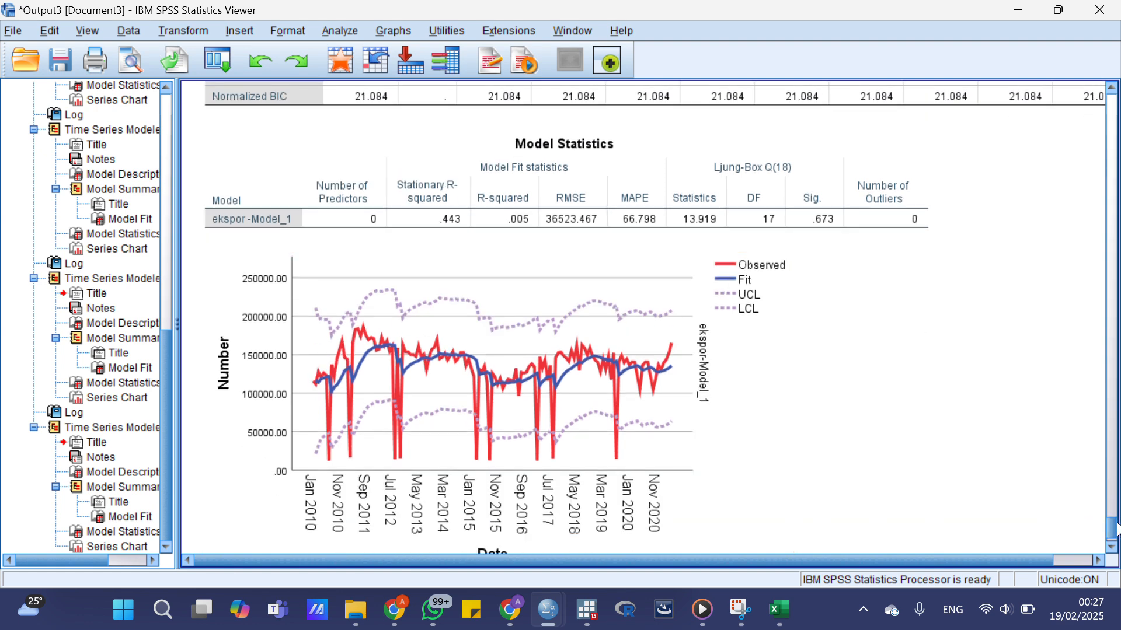
{"action": "left_click_drag", "start_coordinate": [1115, 528], "coordinate": [1116, 510]}
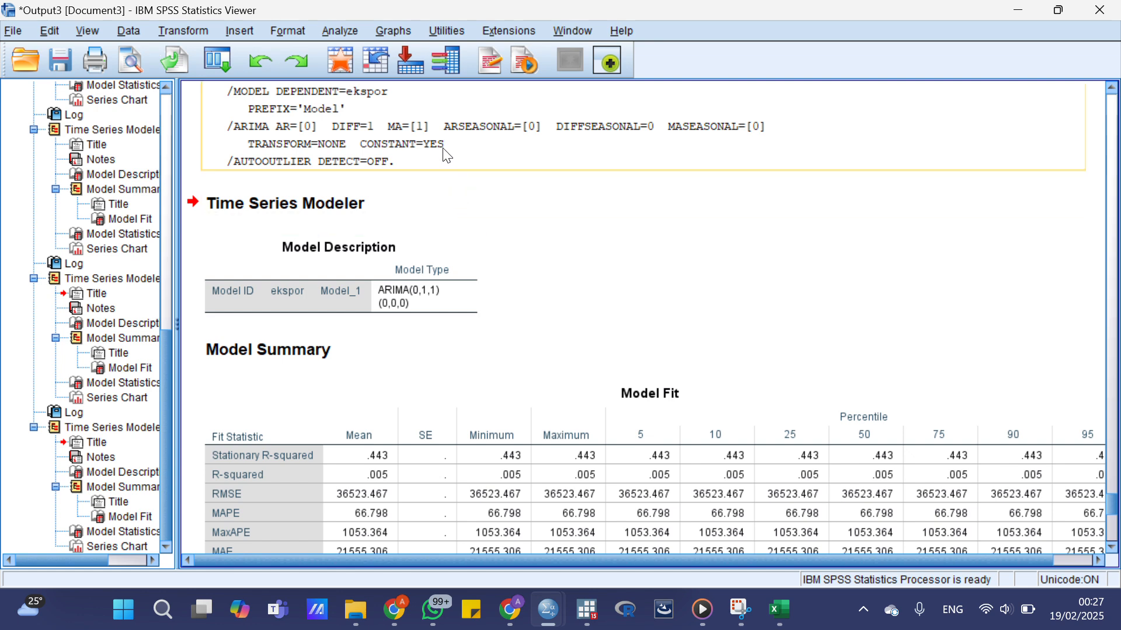
{"action": "left_click", "coordinate": [345, 31]}
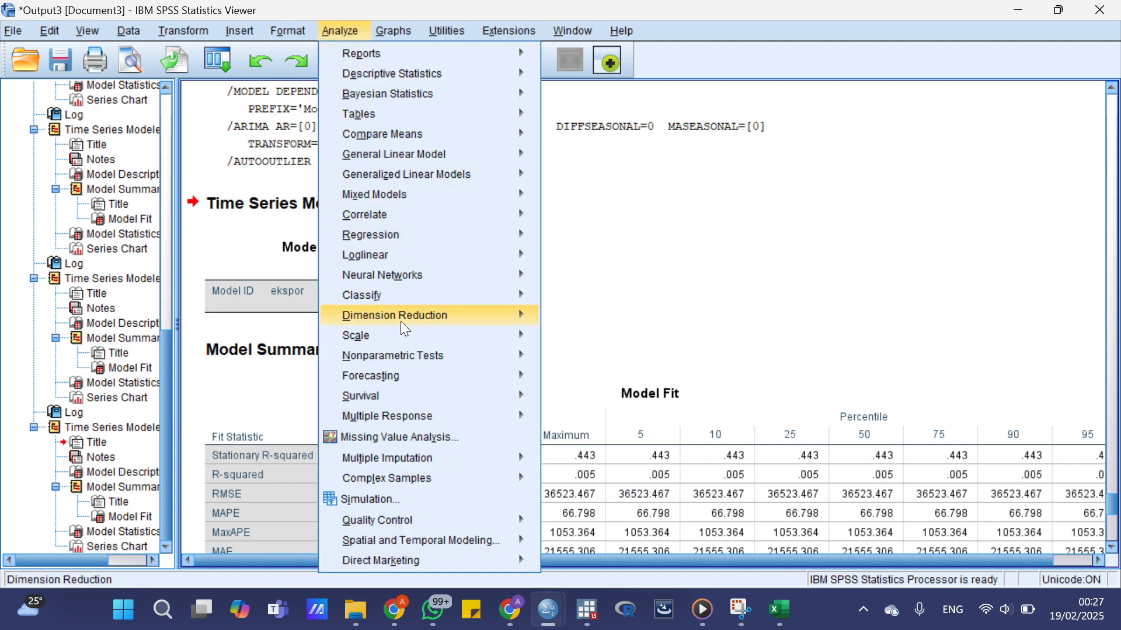
{"action": "mouse_move", "coordinate": [402, 387]}
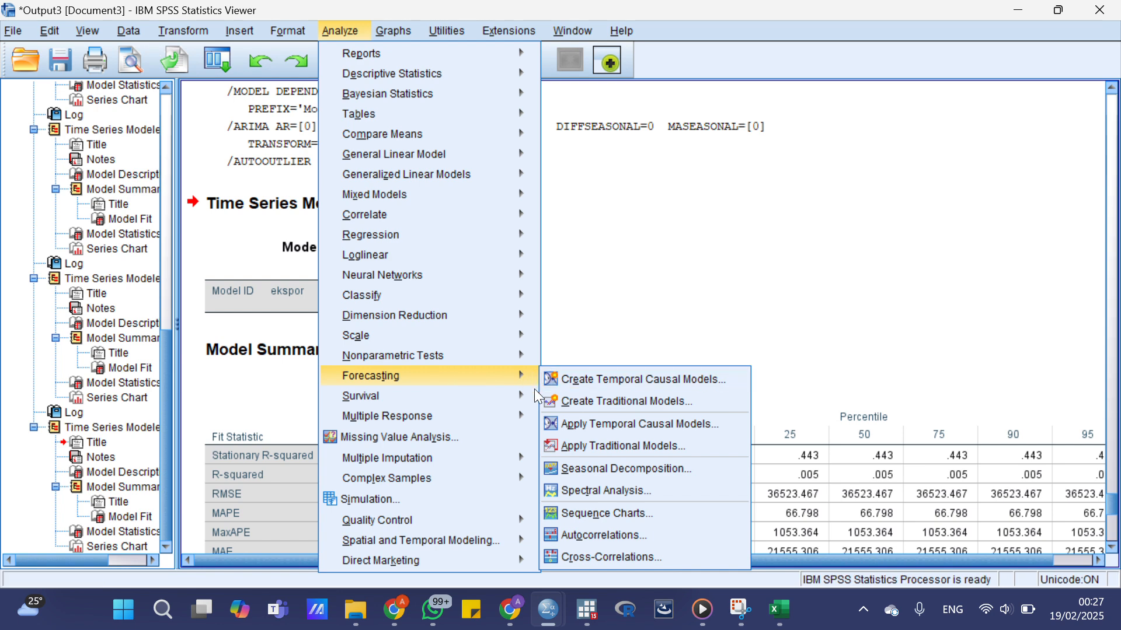
{"action": "mouse_move", "coordinate": [505, 393]}
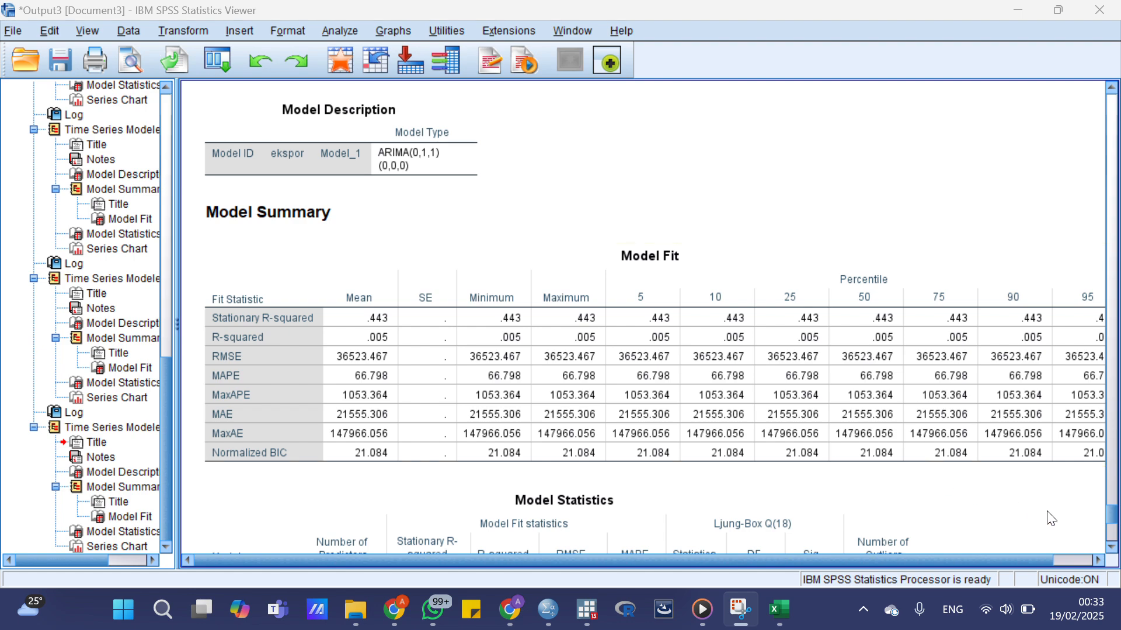
- Compare the ARIMA(0,1,1) model statistics and series chart with the saved predicted, LCL, UCL and residual columns in the dataset, then return to the output
{"action": "left_click_drag", "start_coordinate": [1114, 522], "coordinate": [1115, 543]}
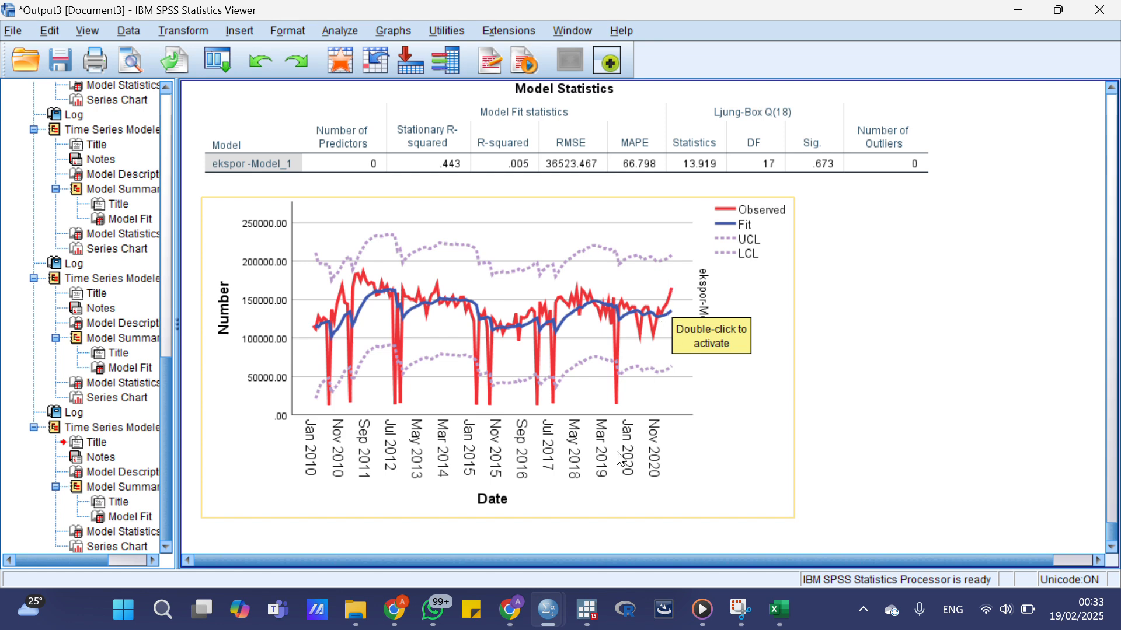
{"action": "mouse_move", "coordinate": [548, 616]}
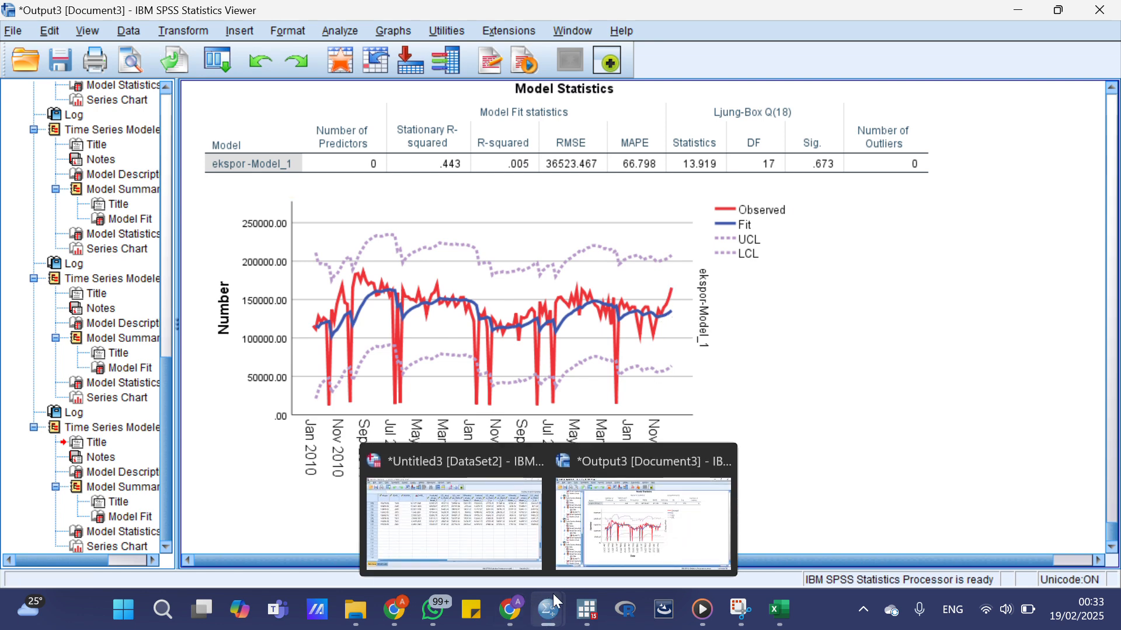
{"action": "left_click", "coordinate": [513, 535]}
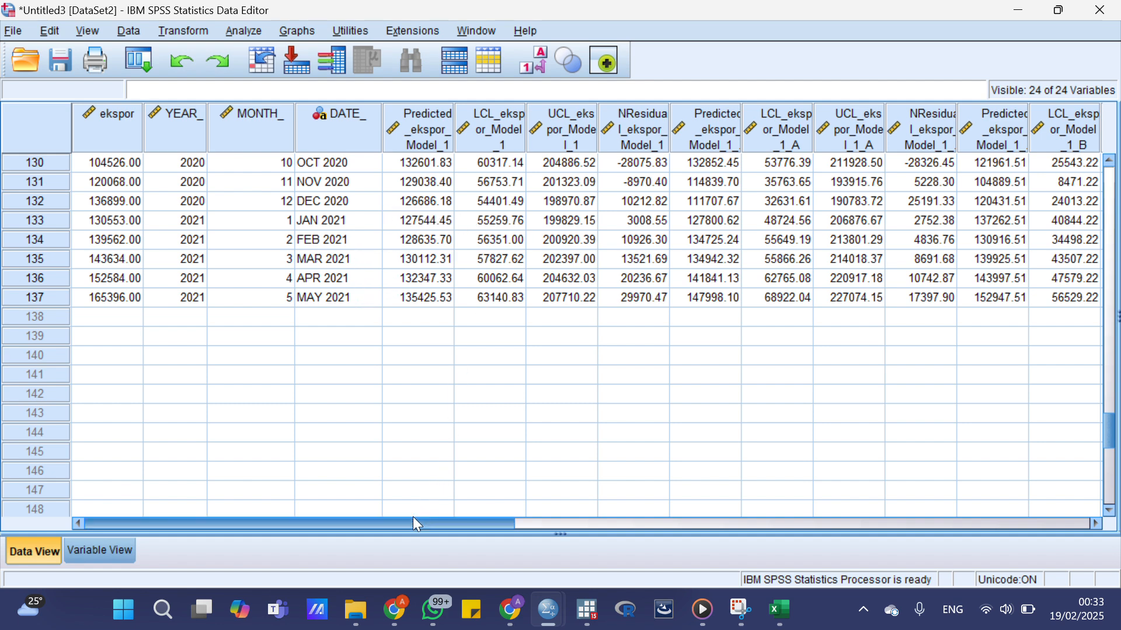
{"action": "left_click_drag", "start_coordinate": [412, 519], "coordinate": [755, 506]}
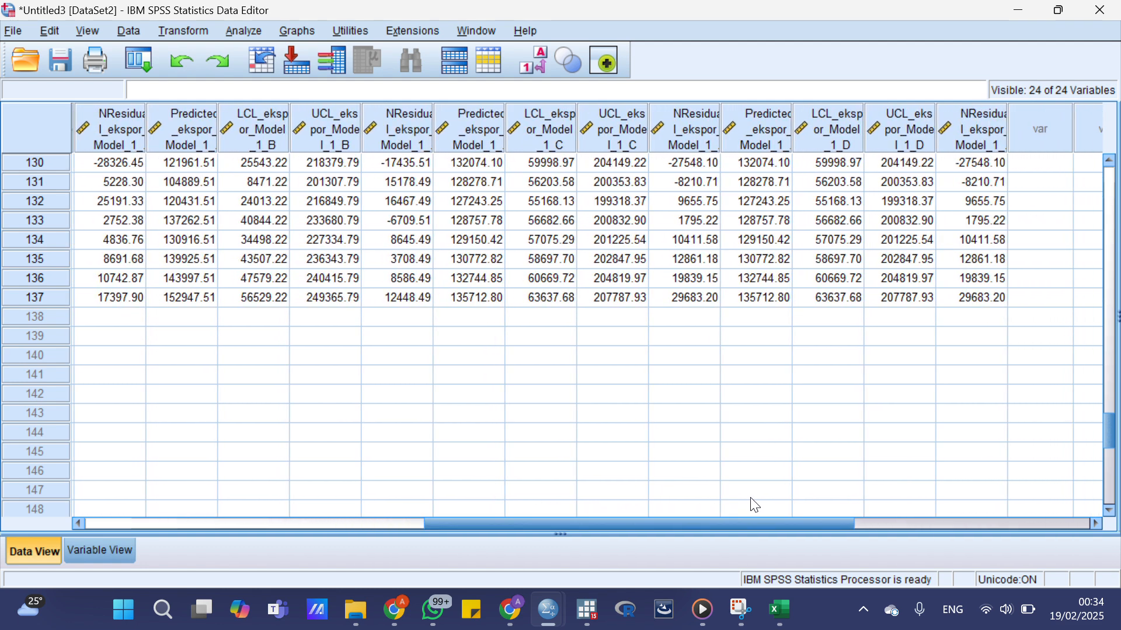
{"action": "mouse_move", "coordinate": [548, 607]}
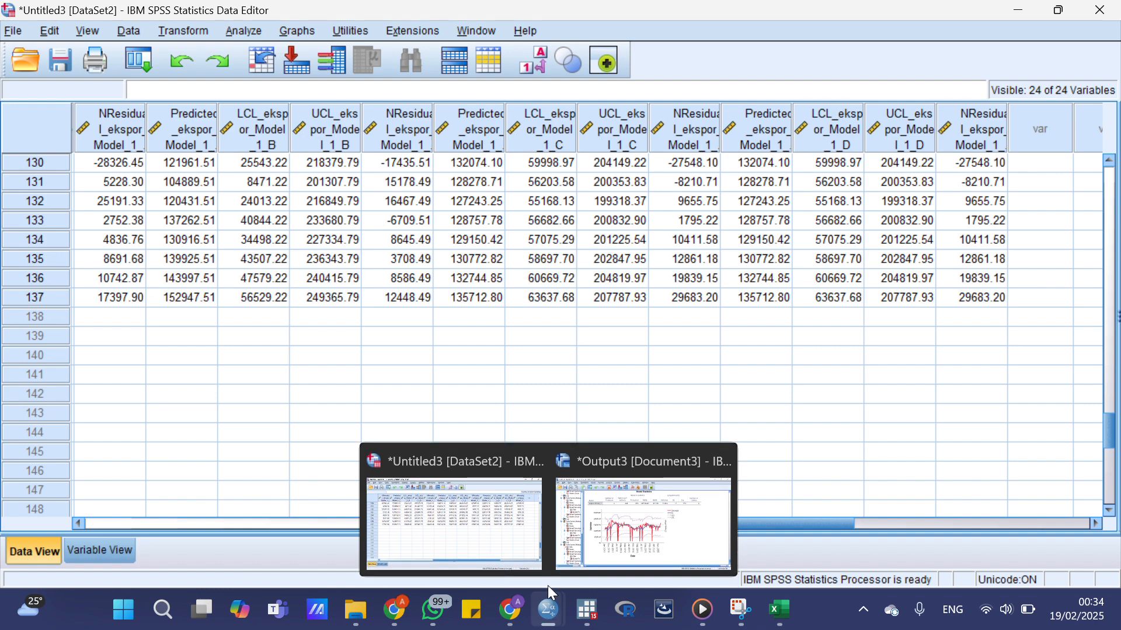
{"action": "left_click", "coordinate": [615, 548]}
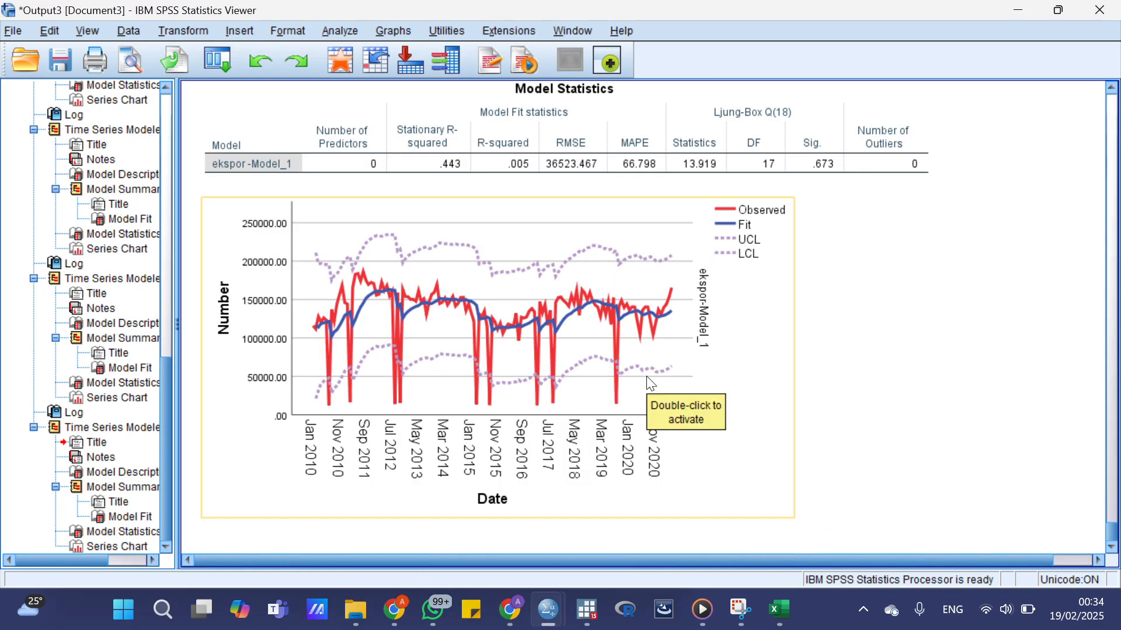